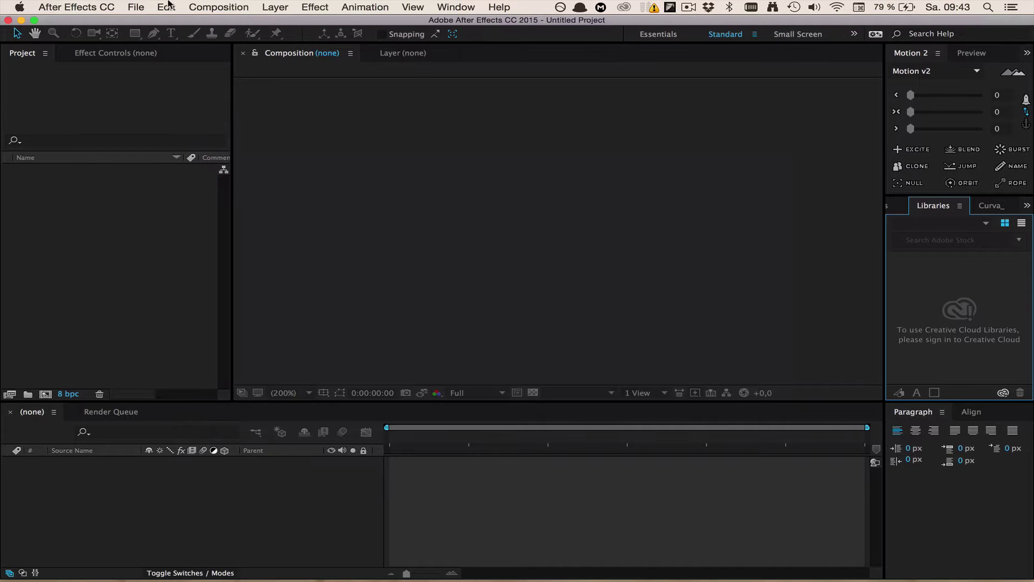
Step: Create a 1920 x 1080 px composition named Comp 1 at 30 fps with a 40-second duration and light gray background
{"action": "left_click", "coordinate": [145, 6]}
{"action": "mouse_move", "coordinate": [153, 22]}
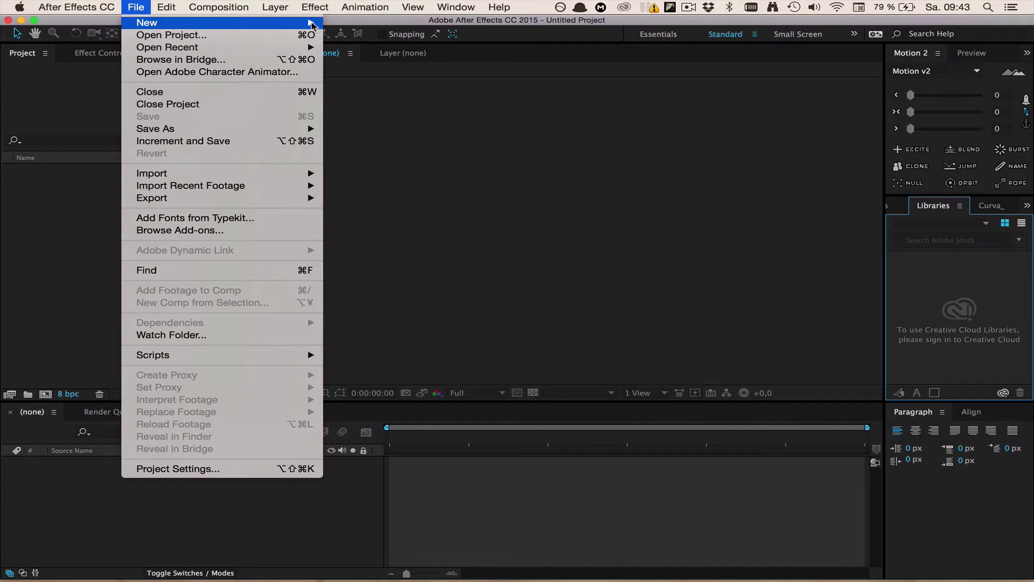
{"action": "left_click", "coordinate": [366, 26]}
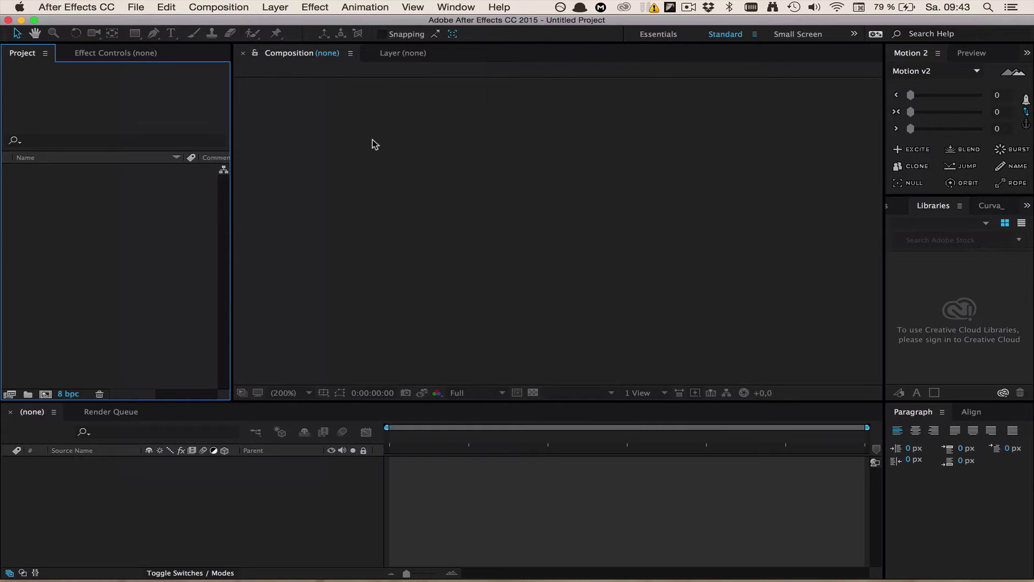
{"action": "key", "text": "super+n"}
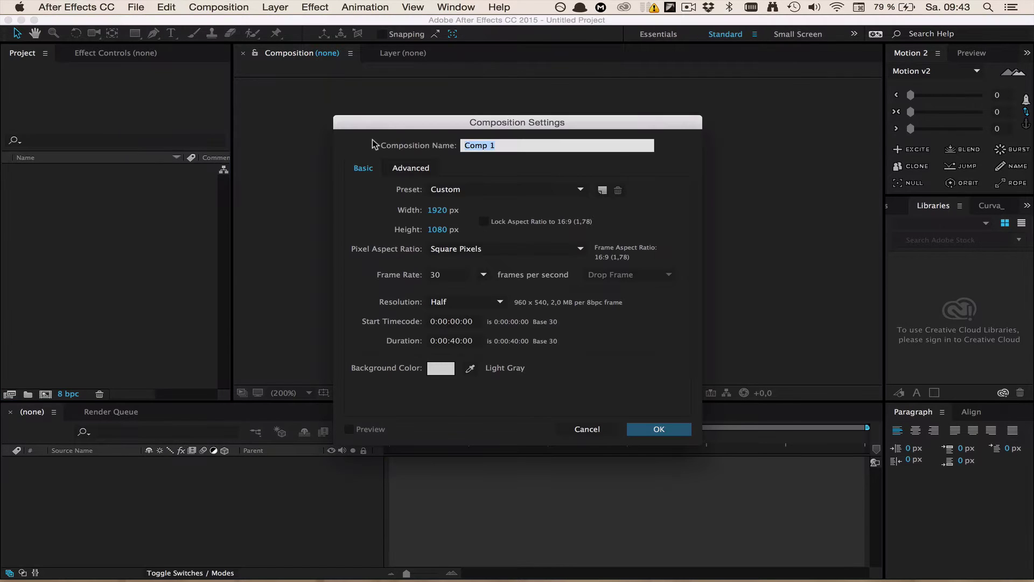
{"action": "key", "text": "Return"}
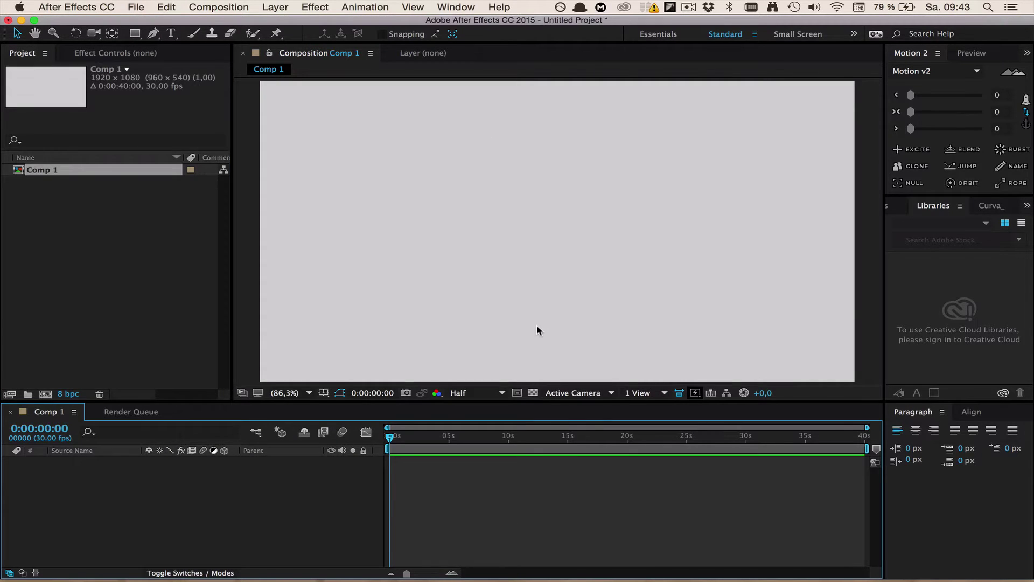
Step: Add a text layer reading BANANA near the middle of the composition
{"action": "left_click", "coordinate": [170, 34]}
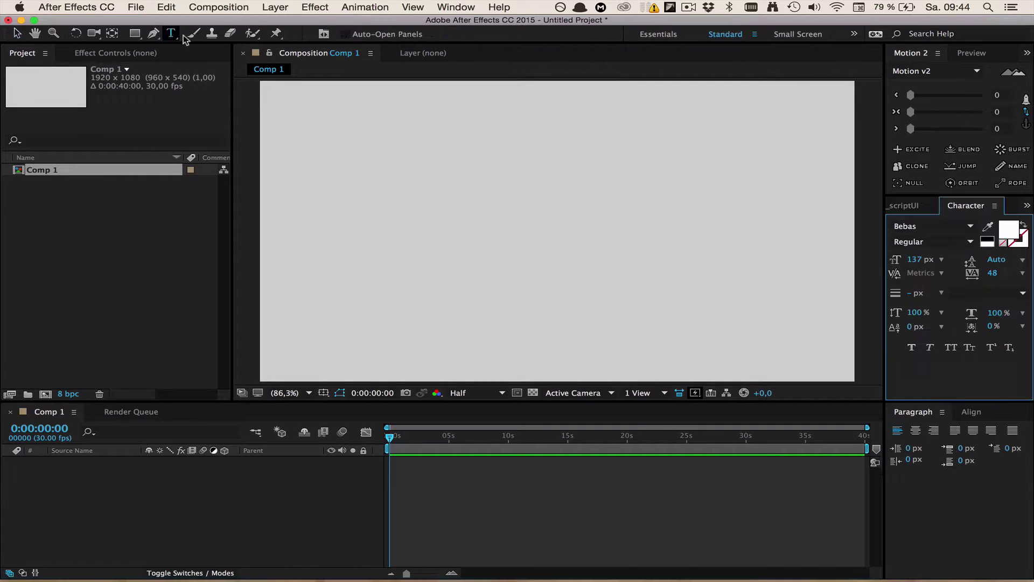
{"action": "left_click", "coordinate": [557, 239]}
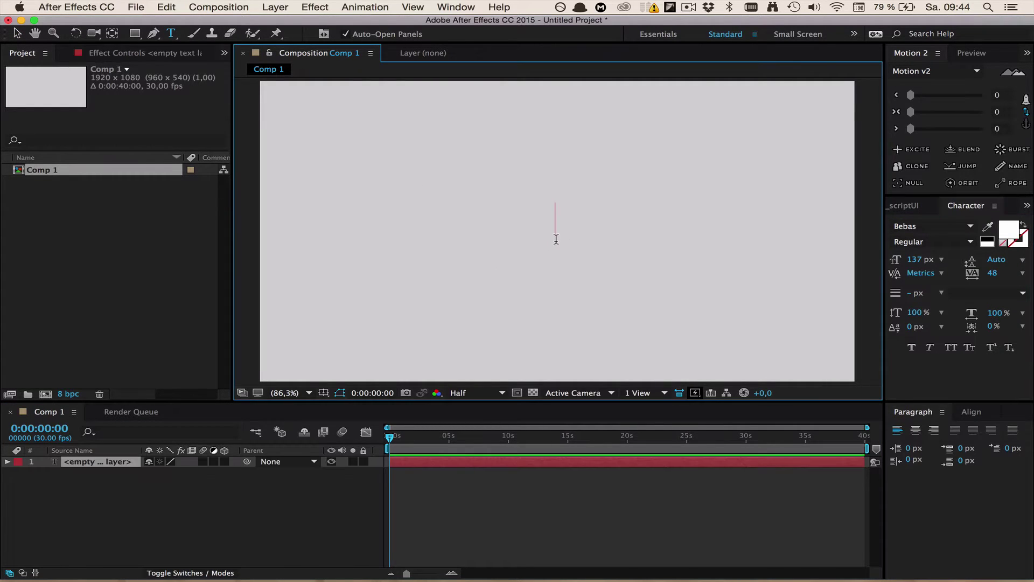
{"action": "type", "text": "BANANA"}
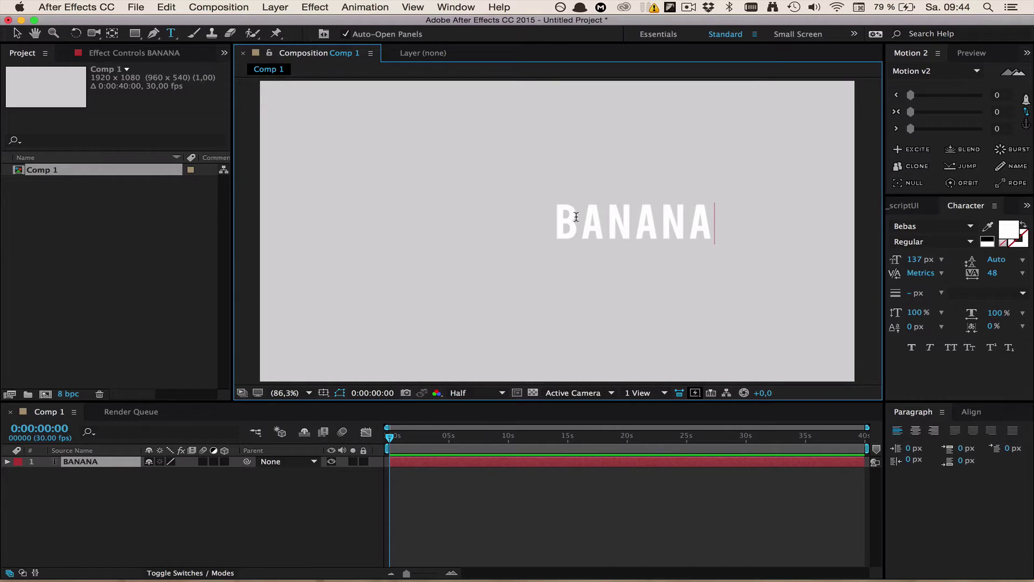
Step: Change the fill color of the BANANA text to black
{"action": "double_click", "coordinate": [624, 217]}
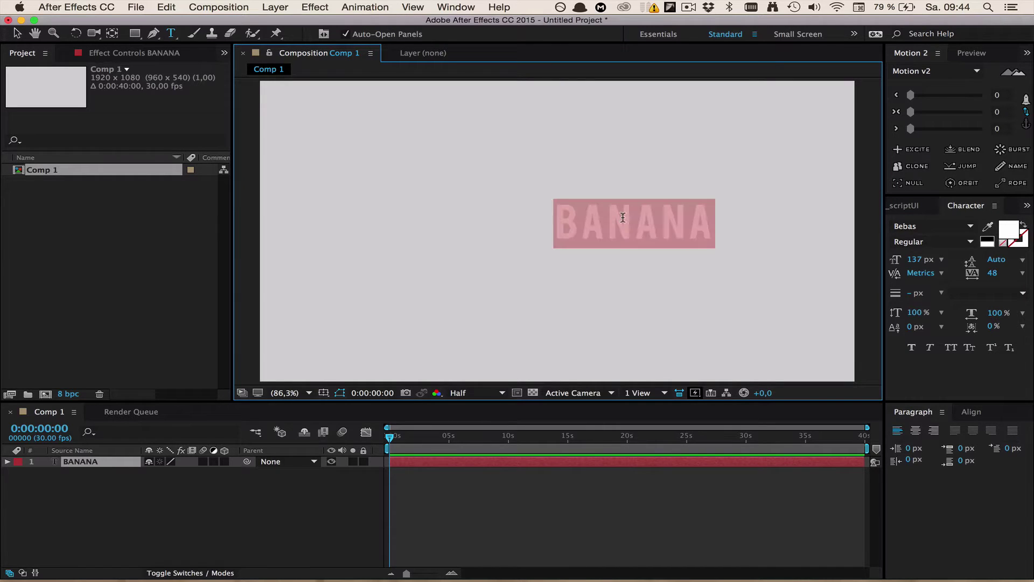
{"action": "left_click", "coordinate": [1012, 232]}
{"action": "left_click_drag", "start_coordinate": [651, 348], "coordinate": [668, 445]}
{"action": "left_click", "coordinate": [814, 282]}
{"action": "left_click", "coordinate": [660, 538]}
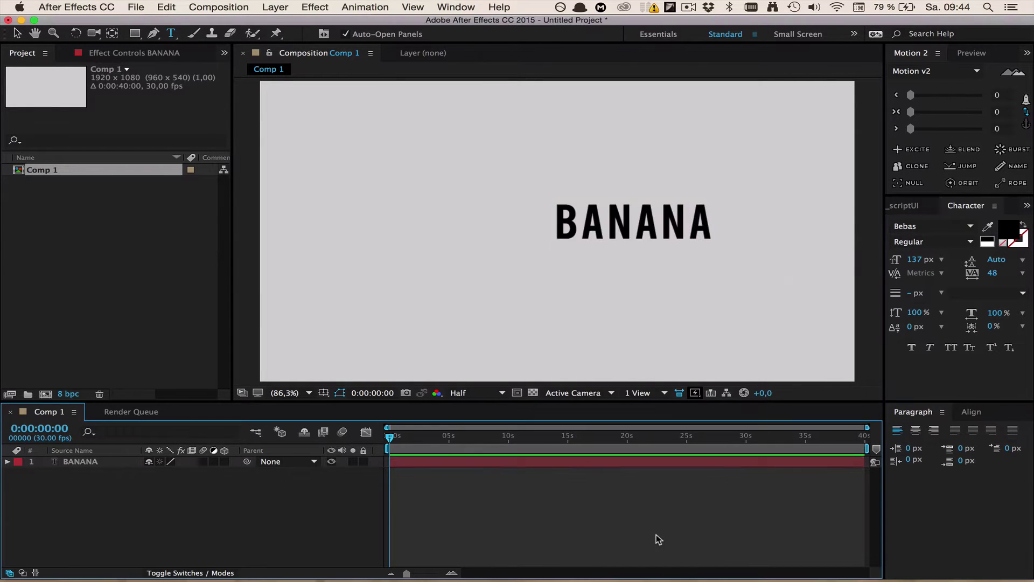
Step: Center the BANANA text horizontally and vertically in the composition and move its anchor point to its center
{"action": "left_click", "coordinate": [579, 462]}
{"action": "left_click", "coordinate": [972, 411]}
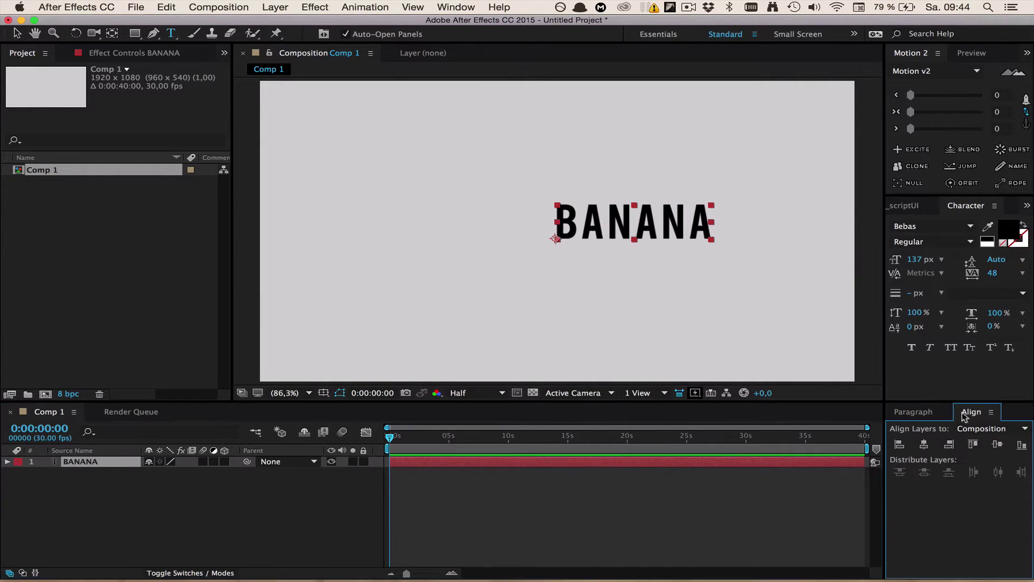
{"action": "left_click", "coordinate": [925, 445]}
{"action": "left_click", "coordinate": [998, 444]}
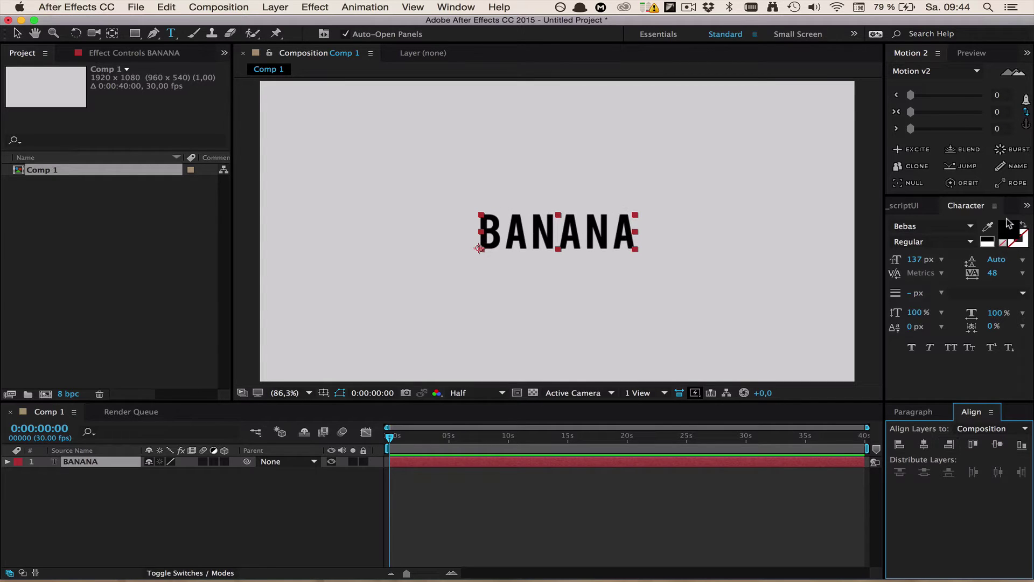
{"action": "left_click", "coordinate": [1026, 123]}
{"action": "left_click", "coordinate": [989, 112]}
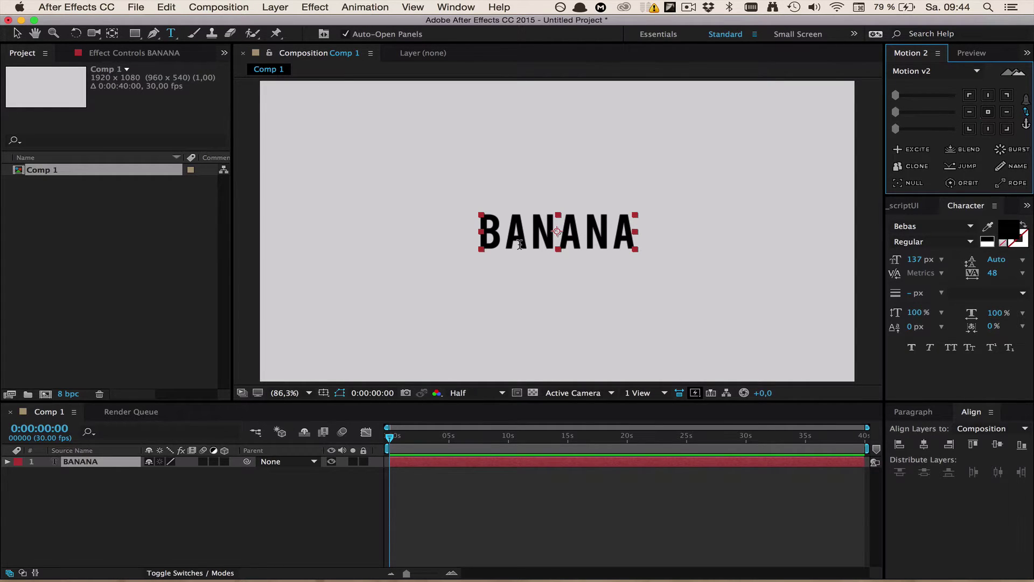
Step: Duplicate the BANANA text layer and set the copy's font to Comic Sans MS
{"action": "left_click", "coordinate": [102, 463]}
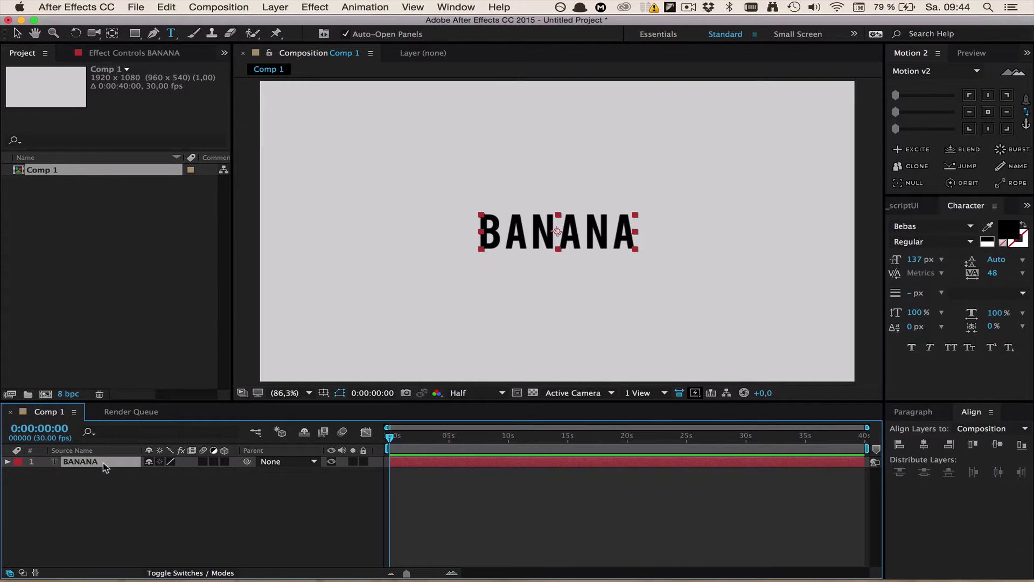
{"action": "key", "text": "super+d"}
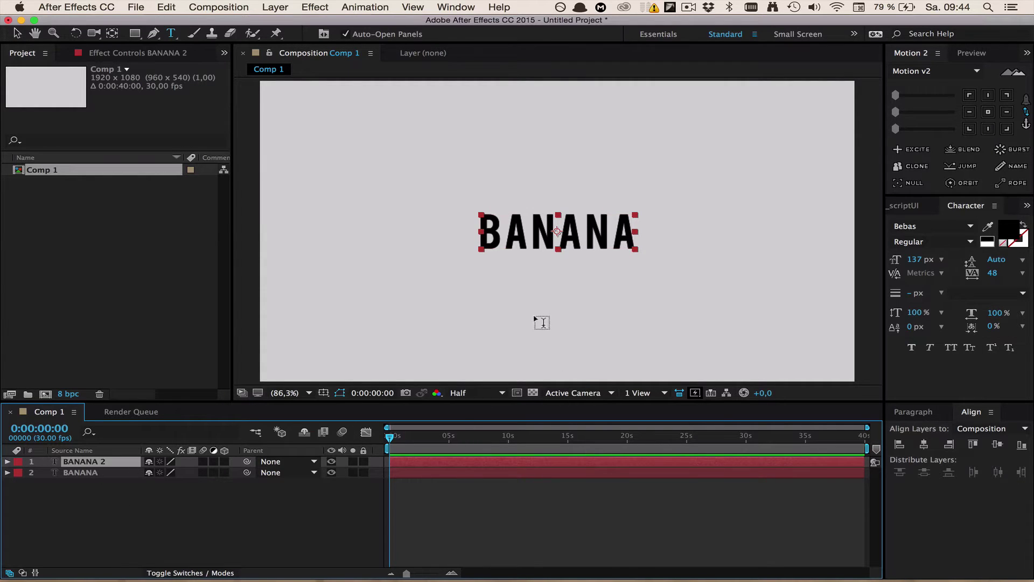
{"action": "double_click", "coordinate": [563, 235]}
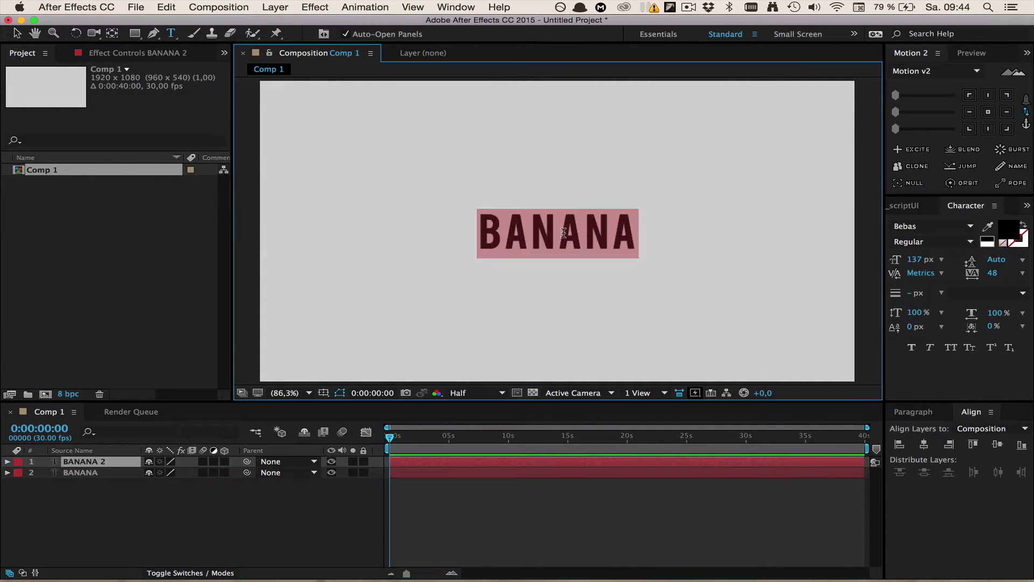
{"action": "left_click", "coordinate": [924, 225]}
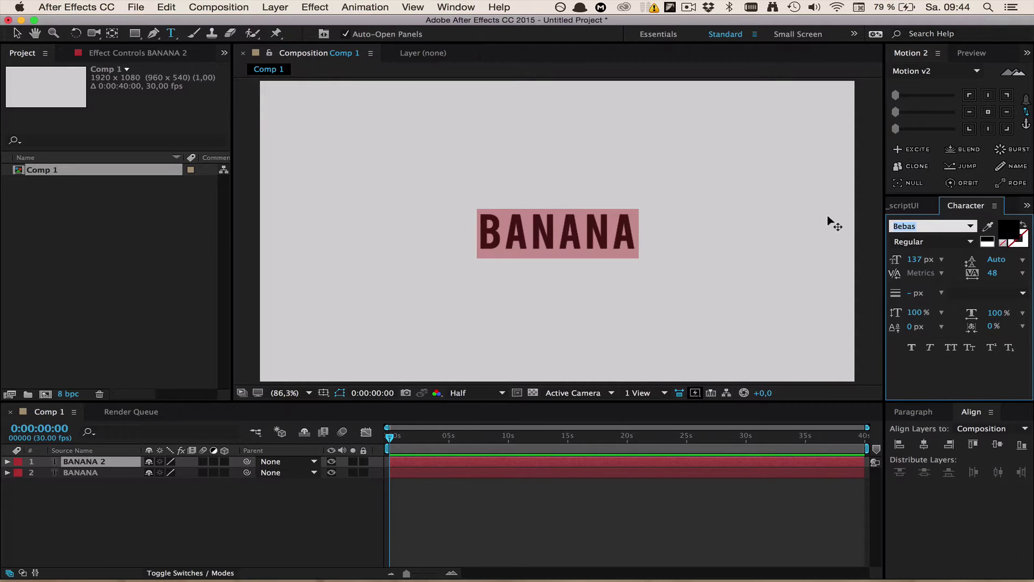
{"action": "type", "text": "Comic Sans MS"}
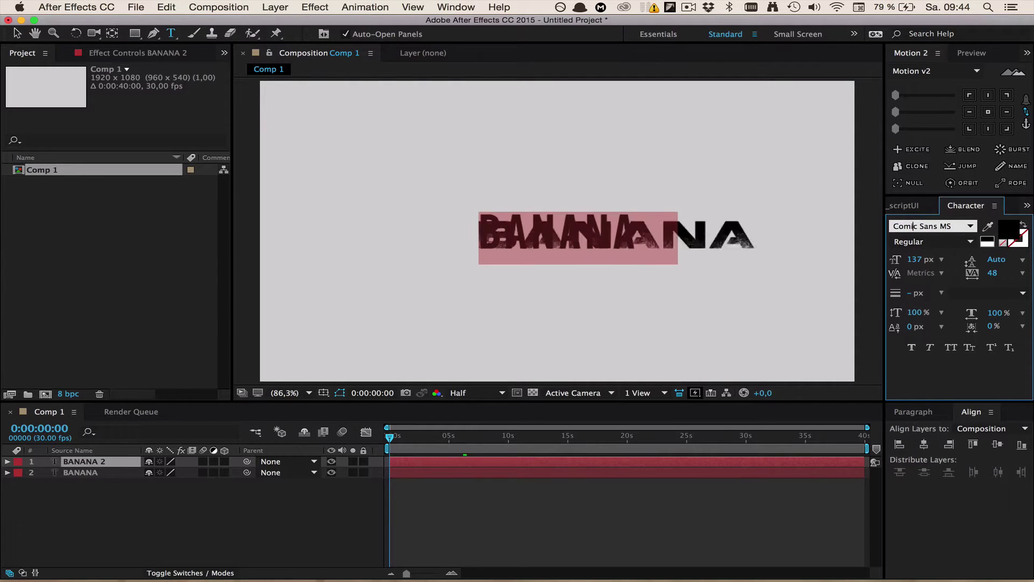
{"action": "key", "text": "Return"}
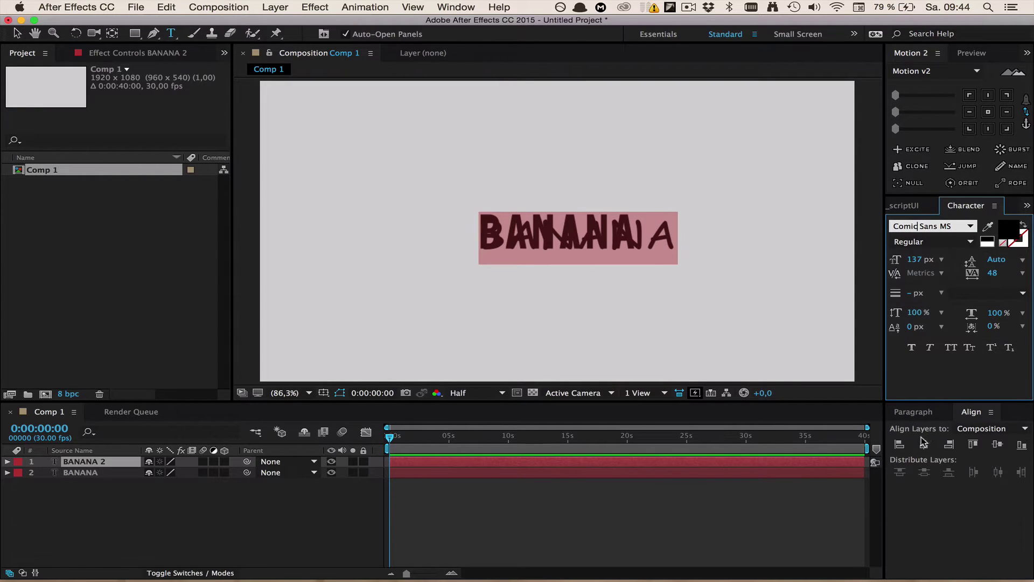
Step: Center the Comic Sans copy horizontally and vertically in the composition, with its anchor point in its middle
{"action": "left_click", "coordinate": [581, 463]}
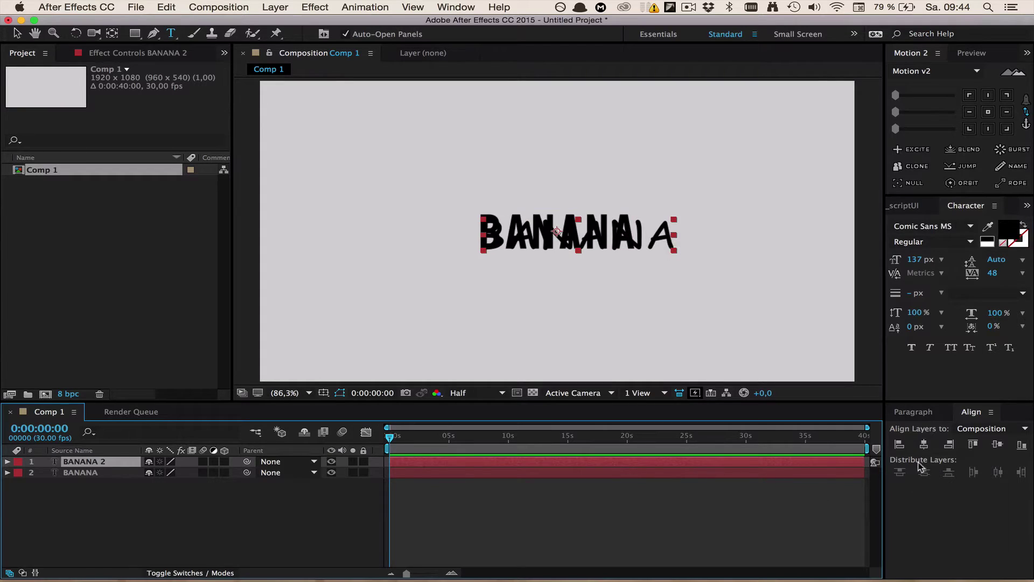
{"action": "left_click", "coordinate": [924, 445]}
{"action": "left_click", "coordinate": [999, 445]}
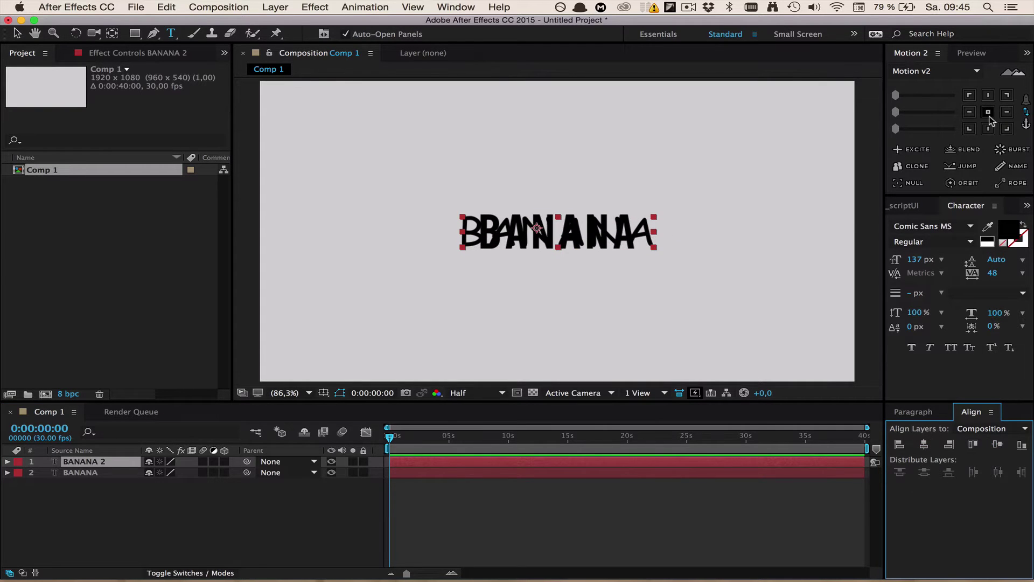
{"action": "left_click", "coordinate": [448, 509]}
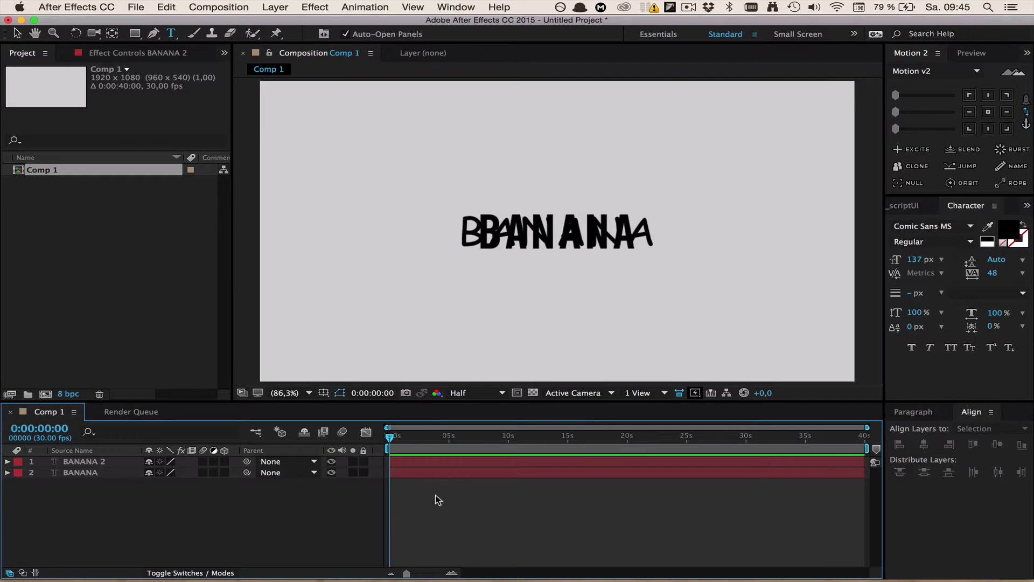
Step: Create shapes from the original Bebas BANANA text layer
{"action": "left_click", "coordinate": [93, 474]}
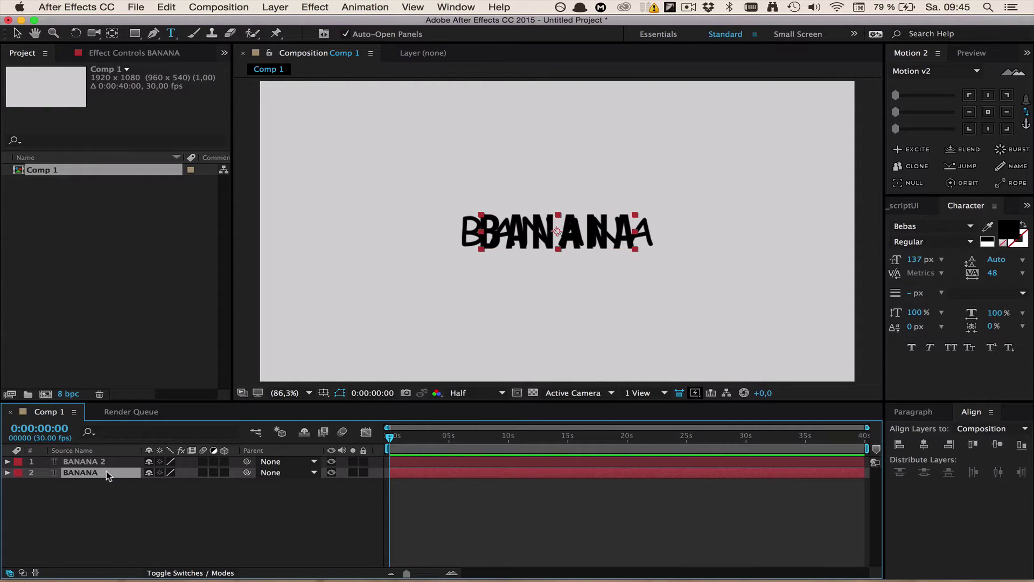
{"action": "left_click", "coordinate": [102, 462]}
{"action": "left_click", "coordinate": [99, 472]}
{"action": "left_click", "coordinate": [101, 463]}
{"action": "left_click", "coordinate": [104, 472]}
{"action": "right_click", "coordinate": [109, 472]}
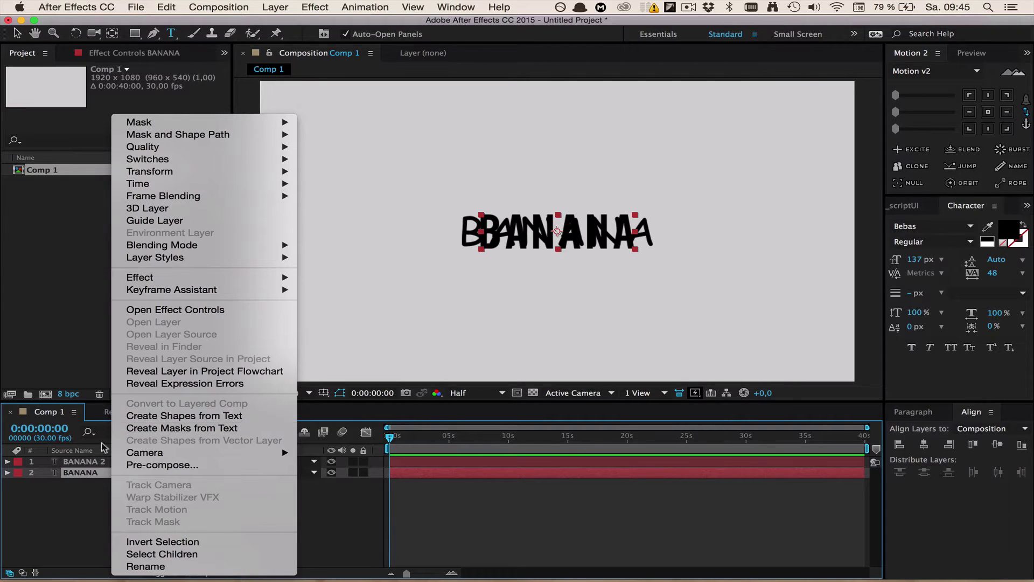
{"action": "left_click", "coordinate": [89, 464]}
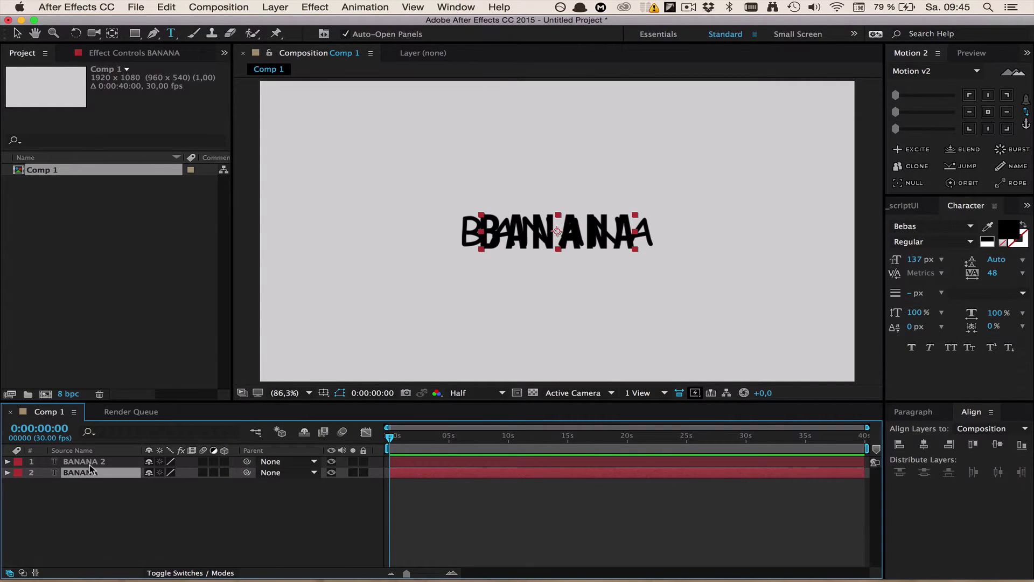
{"action": "right_click", "coordinate": [88, 467]}
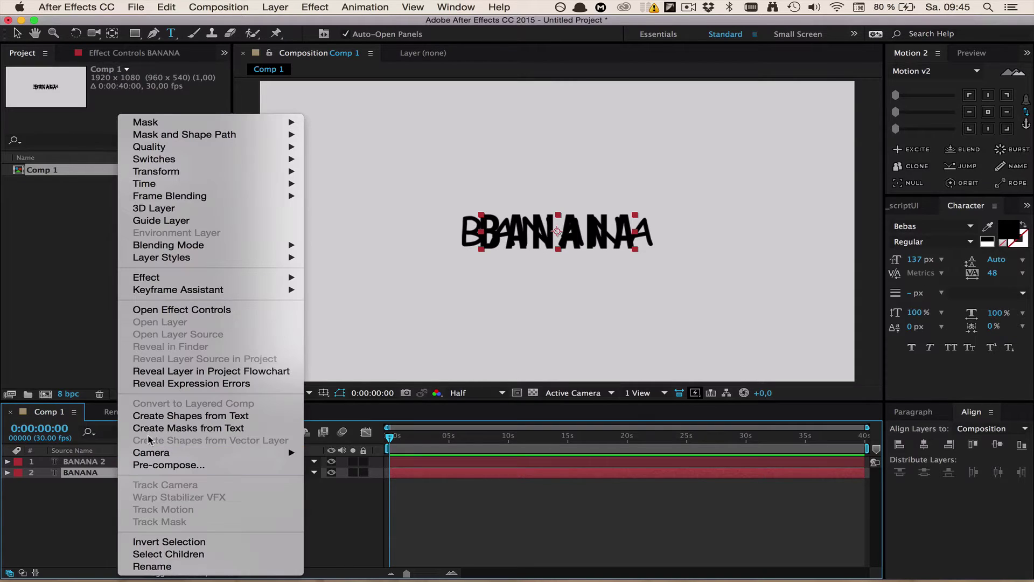
{"action": "left_click", "coordinate": [158, 421]}
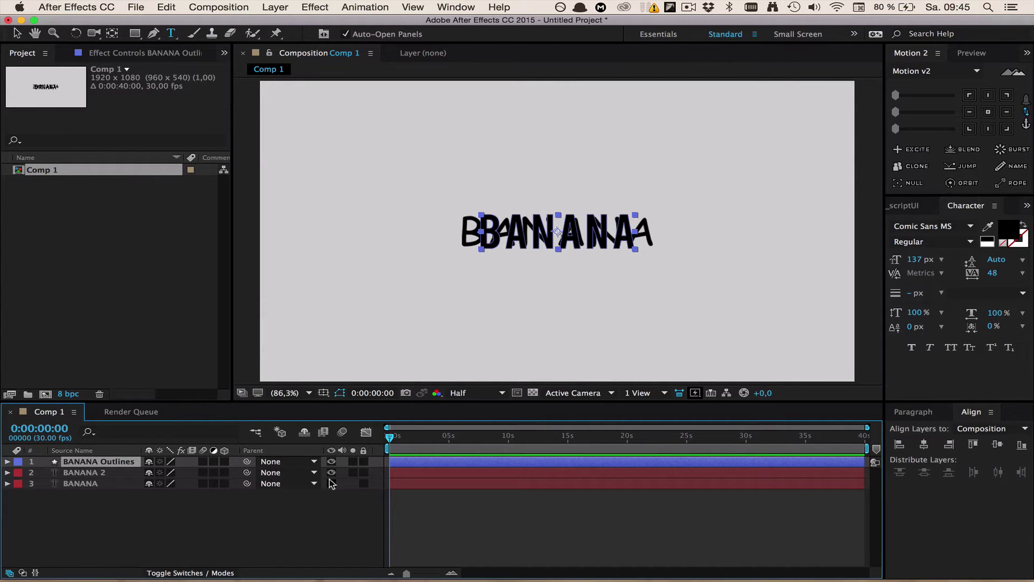
Step: Create shapes from the BANANA 2 text layer and hide the resulting outlines layer
{"action": "left_click", "coordinate": [94, 474]}
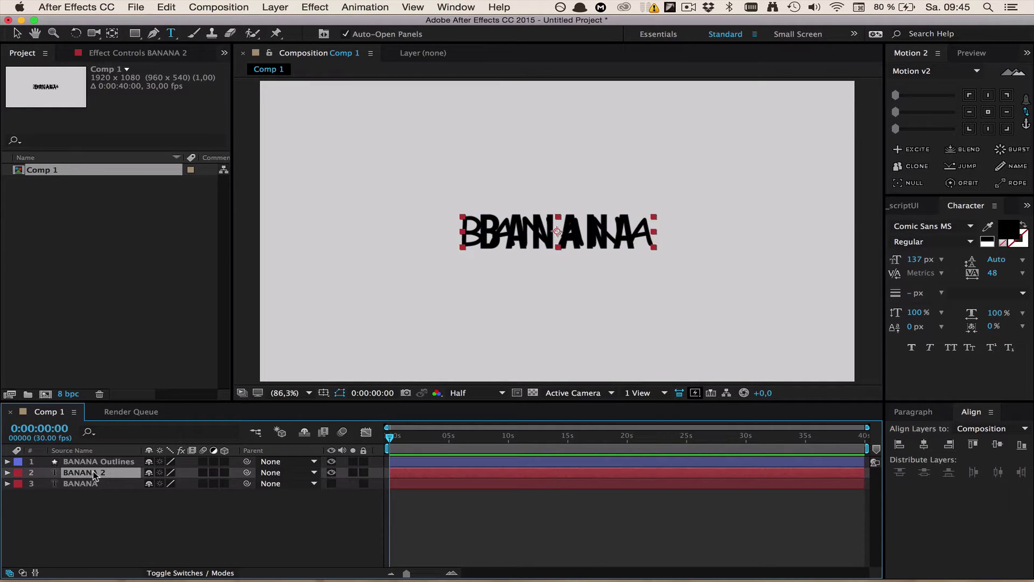
{"action": "right_click", "coordinate": [118, 471]}
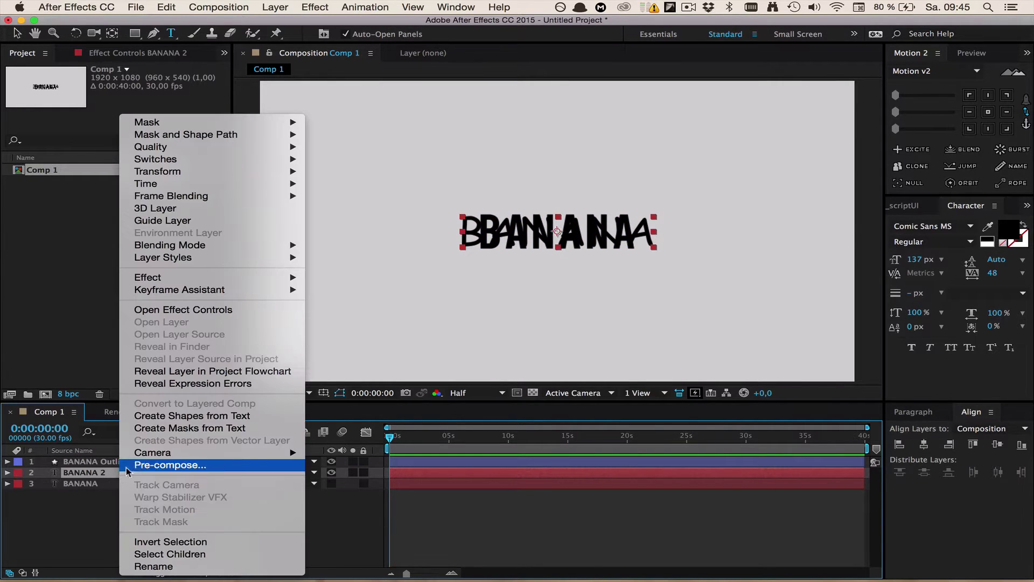
{"action": "left_click", "coordinate": [179, 417]}
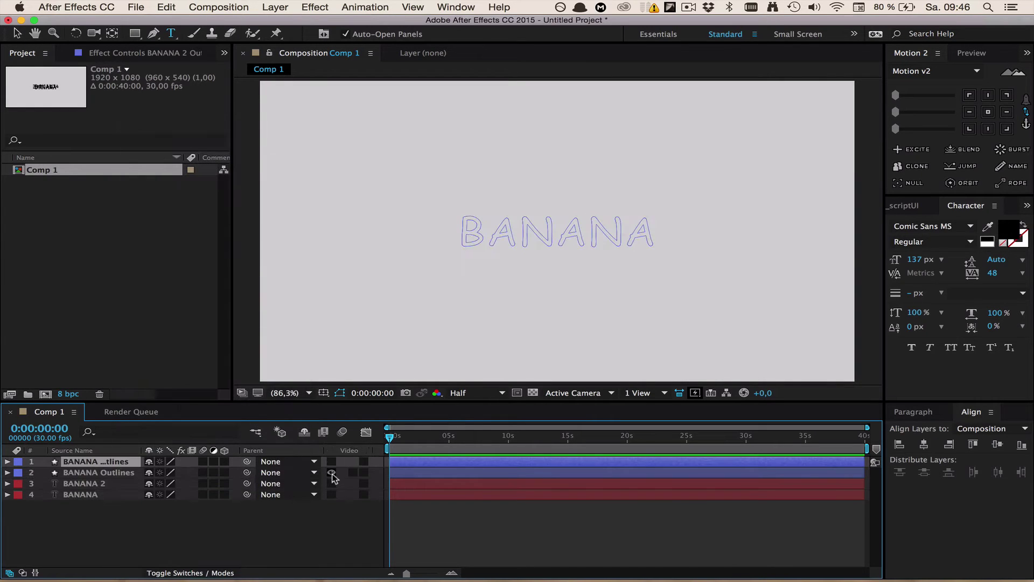
{"action": "left_click", "coordinate": [131, 474]}
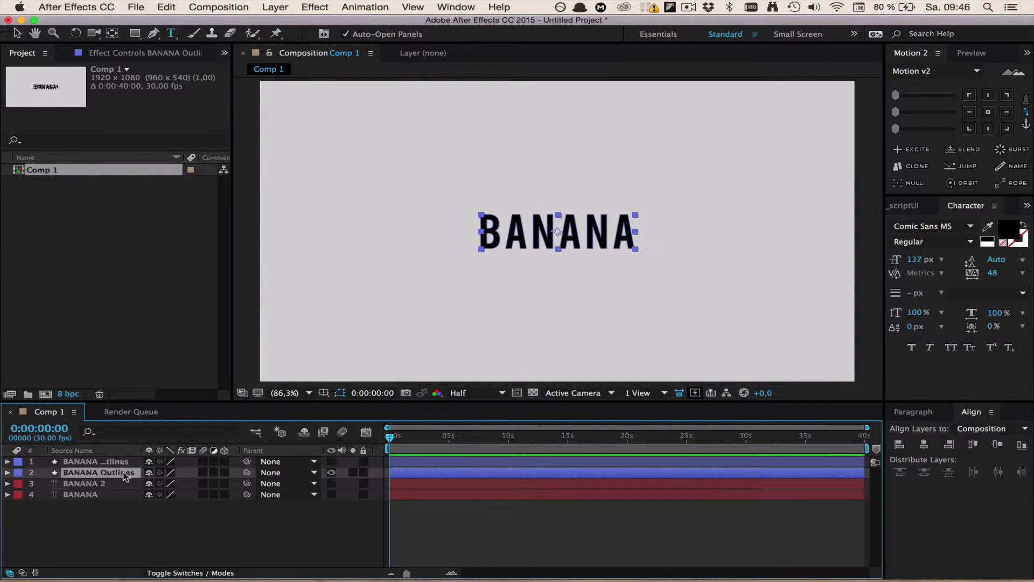
Step: Mark both original text layers, BANANA and BANANA 2, as shy and hide shy layers in the timeline
{"action": "left_click", "coordinate": [99, 486]}
{"action": "left_click", "coordinate": [86, 494], "text": "shift"}
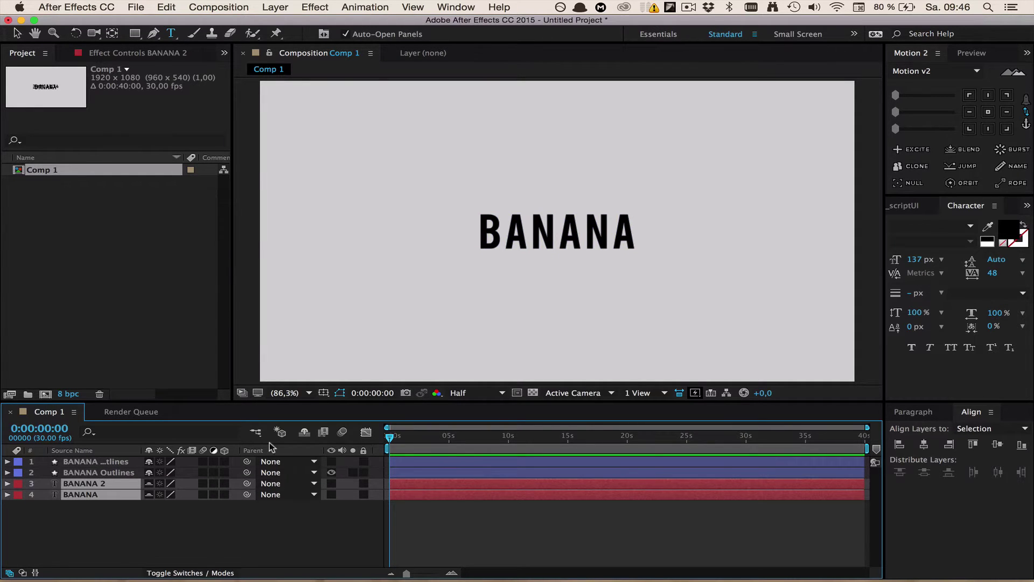
{"action": "left_click", "coordinate": [304, 432]}
Step: Filter the timeline by "path" to reveal the letter paths of the BANANA Outlines layer
{"action": "left_click", "coordinate": [100, 473]}
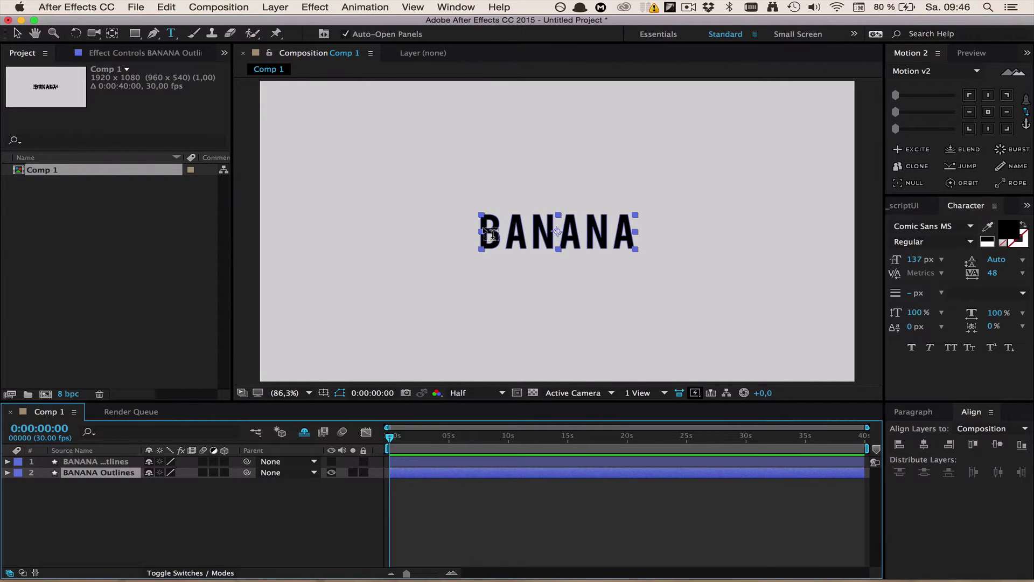
{"action": "left_click", "coordinate": [18, 34]}
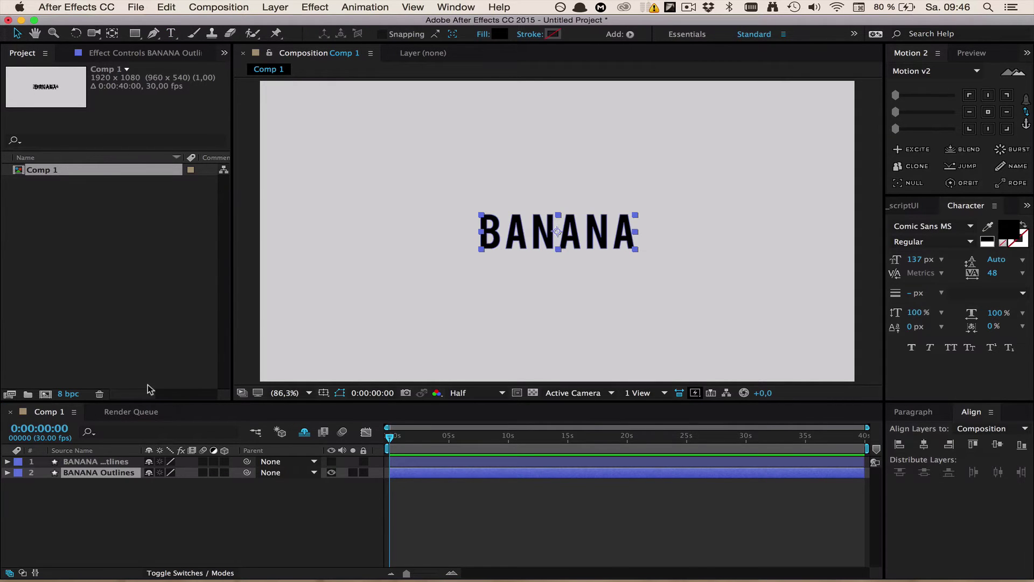
{"action": "left_click", "coordinate": [123, 435]}
{"action": "type", "text": "path"}
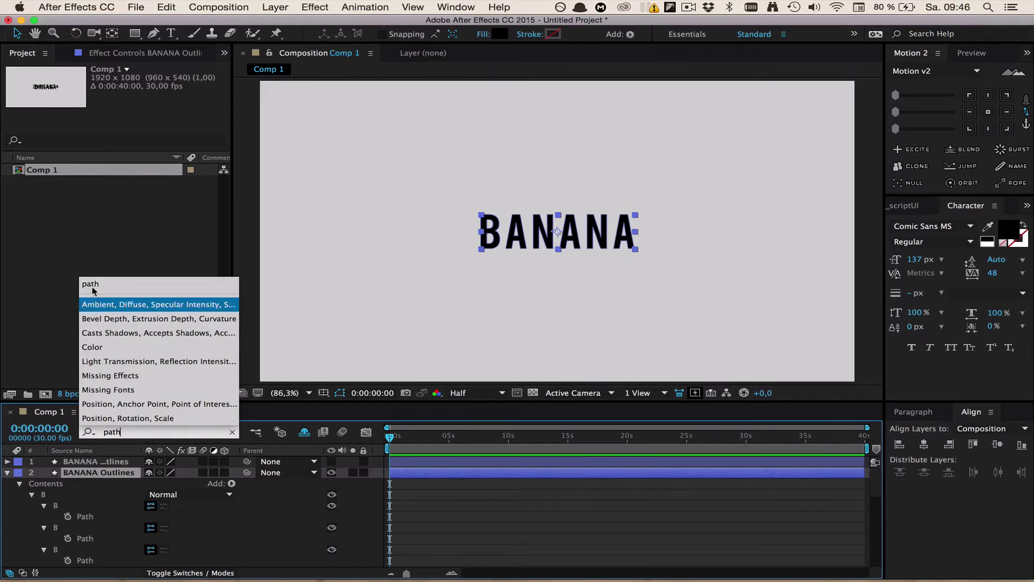
{"action": "left_click", "coordinate": [92, 287]}
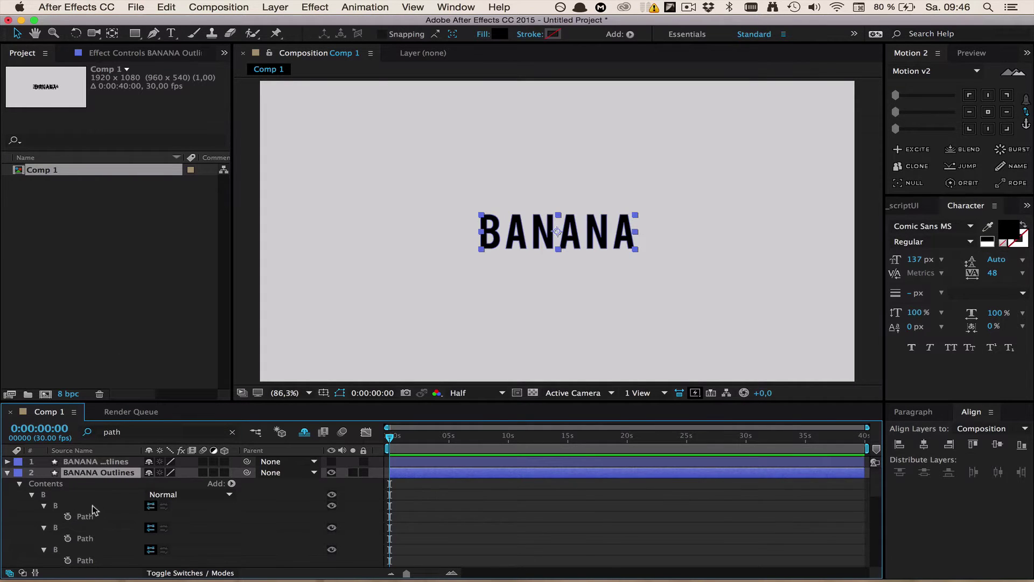
Step: Add starting Path keyframes at 0:00:00:00 to every letter path of the BANANA Outlines layer
{"action": "scroll", "coordinate": [99, 517], "scroll_direction": "down", "scroll_amount": 5}
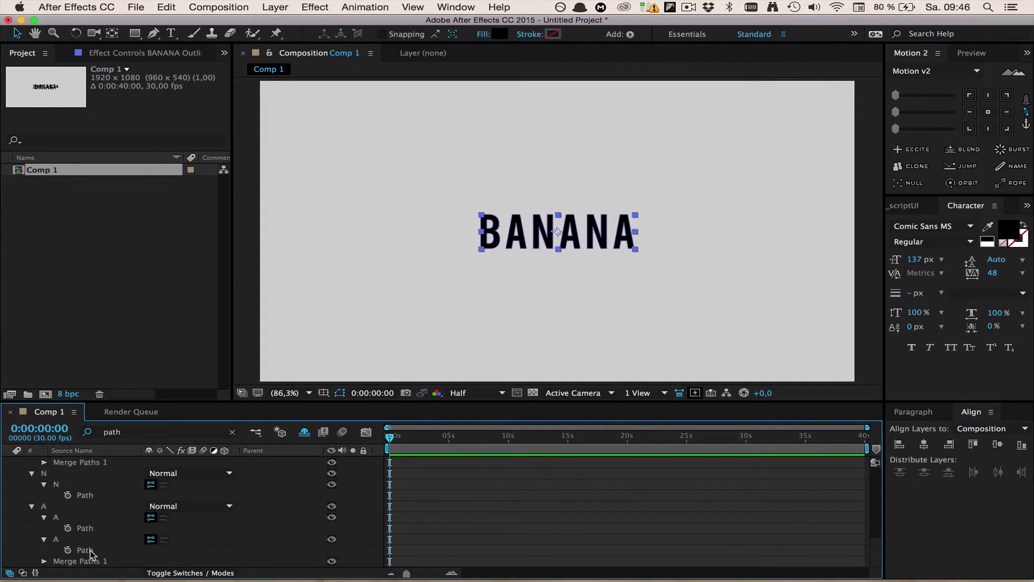
{"action": "left_click", "coordinate": [91, 550]}
{"action": "left_click", "coordinate": [93, 528], "text": "shift"}
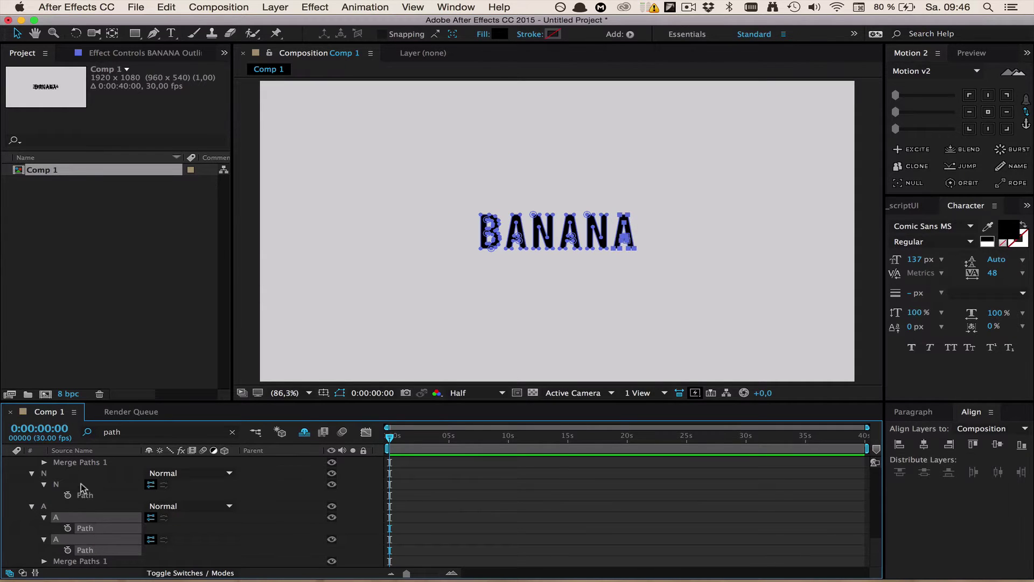
{"action": "left_click", "coordinate": [84, 484], "text": "shift"}
{"action": "scroll", "coordinate": [88, 480], "scroll_direction": "up", "scroll_amount": 2}
{"action": "left_click", "coordinate": [83, 514], "text": "shift"}
{"action": "left_click", "coordinate": [86, 495], "text": "shift"}
{"action": "left_click", "coordinate": [89, 463], "text": "shift"}
{"action": "scroll", "coordinate": [89, 473], "scroll_direction": "up", "scroll_amount": 2}
{"action": "left_click", "coordinate": [89, 472], "text": "shift"}
{"action": "scroll", "coordinate": [89, 473], "scroll_direction": "up", "scroll_amount": 4}
{"action": "scroll", "coordinate": [92, 485], "scroll_direction": "down", "scroll_amount": 3}
{"action": "left_click", "coordinate": [91, 484], "text": "shift"}
{"action": "scroll", "coordinate": [89, 484], "scroll_direction": "up", "scroll_amount": 2}
{"action": "left_click", "coordinate": [89, 484], "text": "shift"}
{"action": "scroll", "coordinate": [90, 484], "scroll_direction": "up", "scroll_amount": 2}
{"action": "left_click", "coordinate": [95, 510], "text": "shift"}
{"action": "scroll", "coordinate": [95, 511], "scroll_direction": "up", "scroll_amount": 1}
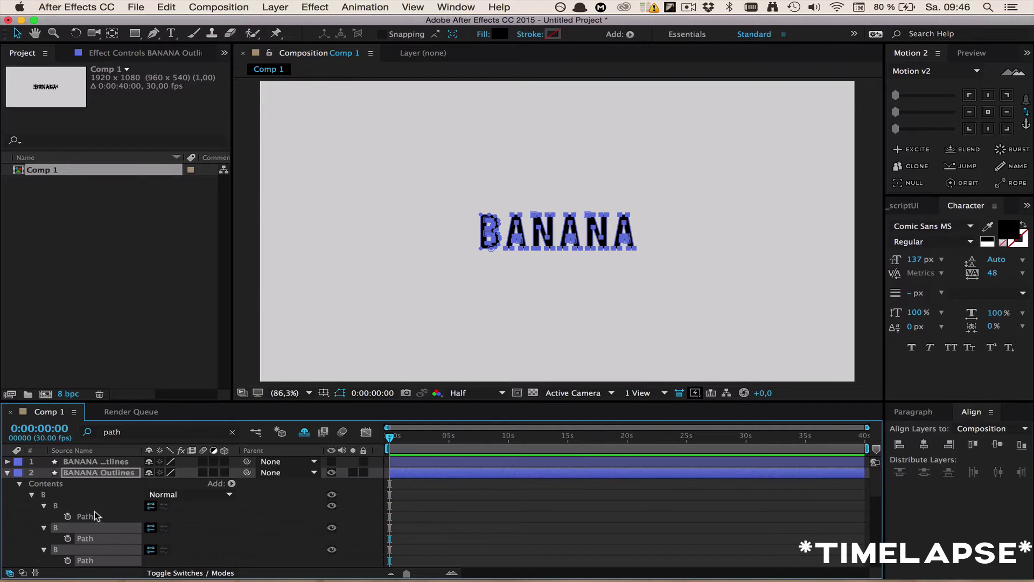
{"action": "left_click", "coordinate": [95, 511], "text": "shift"}
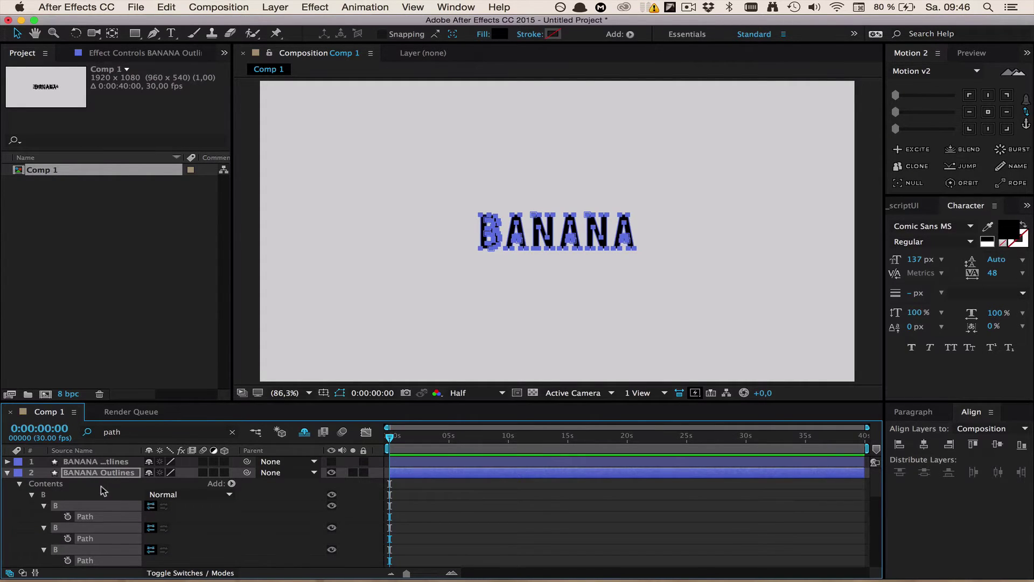
{"action": "scroll", "coordinate": [103, 490], "scroll_direction": "down", "scroll_amount": 5}
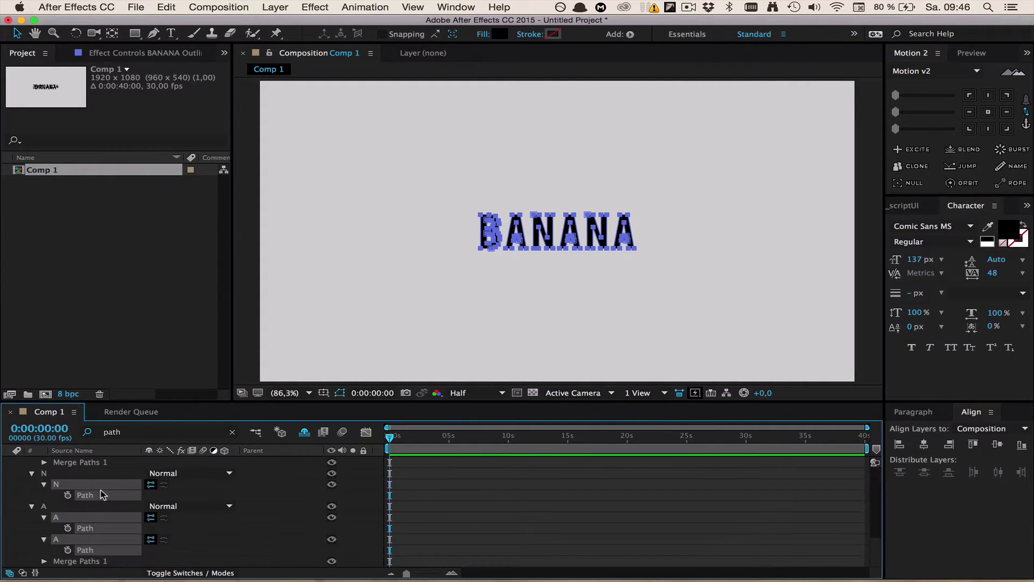
{"action": "left_click", "coordinate": [68, 550]}
{"action": "scroll", "coordinate": [19, 468], "scroll_direction": "up", "scroll_amount": 5}
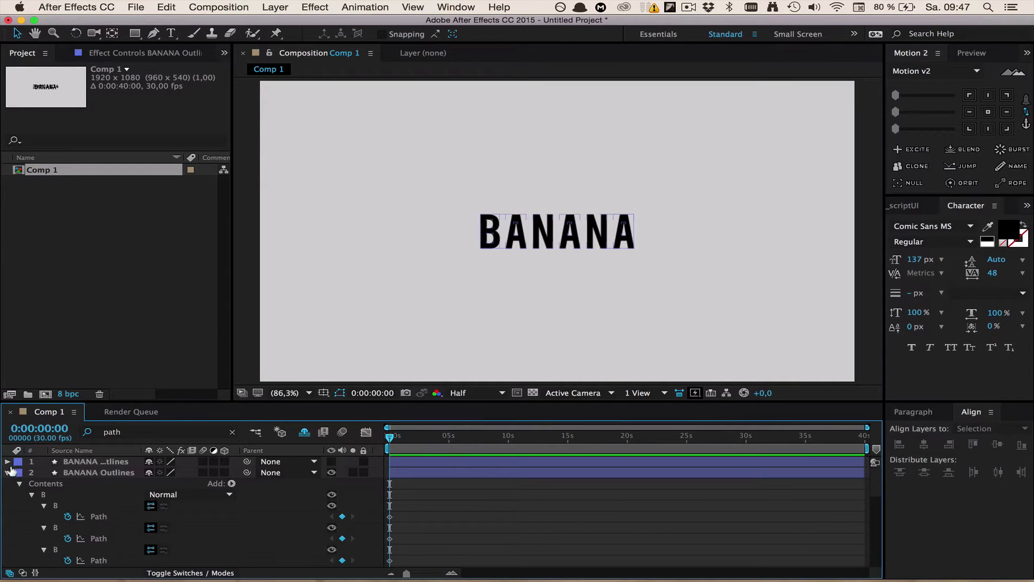
Step: Show the BANANA 2 Outlines layer and hide the BANANA Outlines layer
{"action": "left_click", "coordinate": [122, 475]}
{"action": "left_click", "coordinate": [100, 462]}
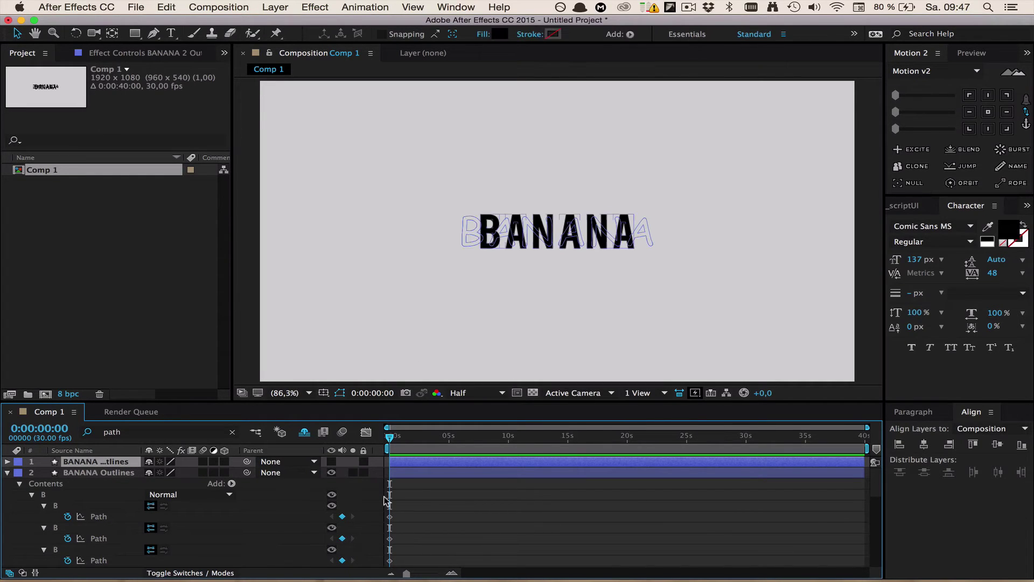
{"action": "left_click", "coordinate": [332, 461]}
{"action": "left_click", "coordinate": [331, 473]}
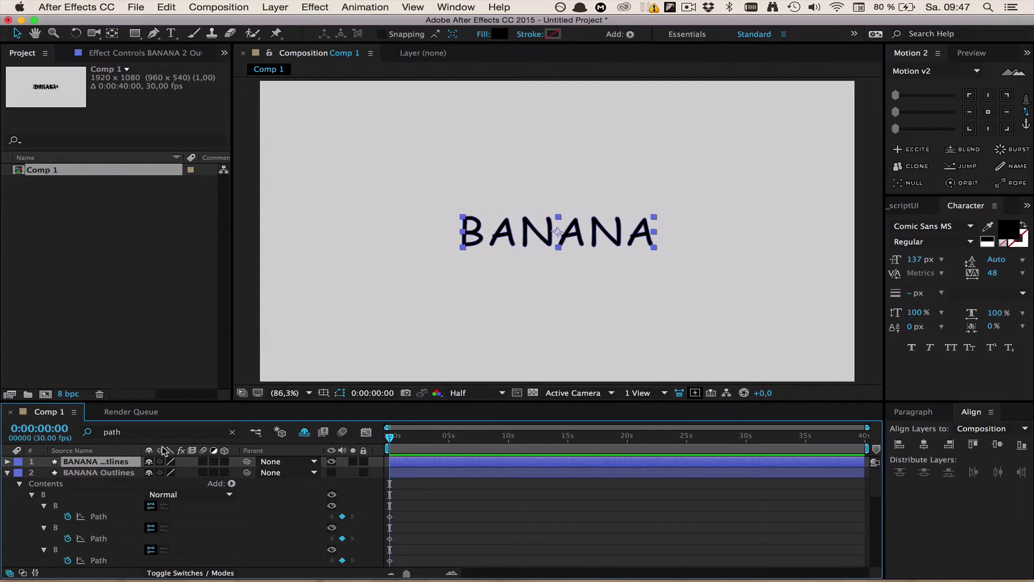
Step: Reveal the letter paths of the BANANA 2 Outlines layer and add Path keyframes to all of them at 0:00:00:00
{"action": "left_click", "coordinate": [136, 434]}
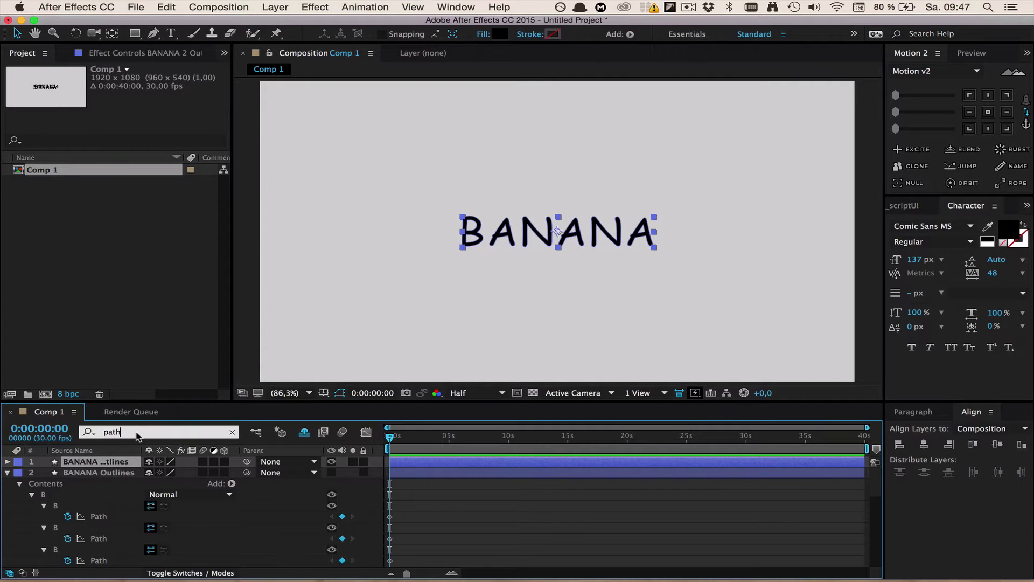
{"action": "left_click", "coordinate": [92, 470]}
{"action": "key", "text": "Delete"}
{"action": "left_click", "coordinate": [85, 506]}
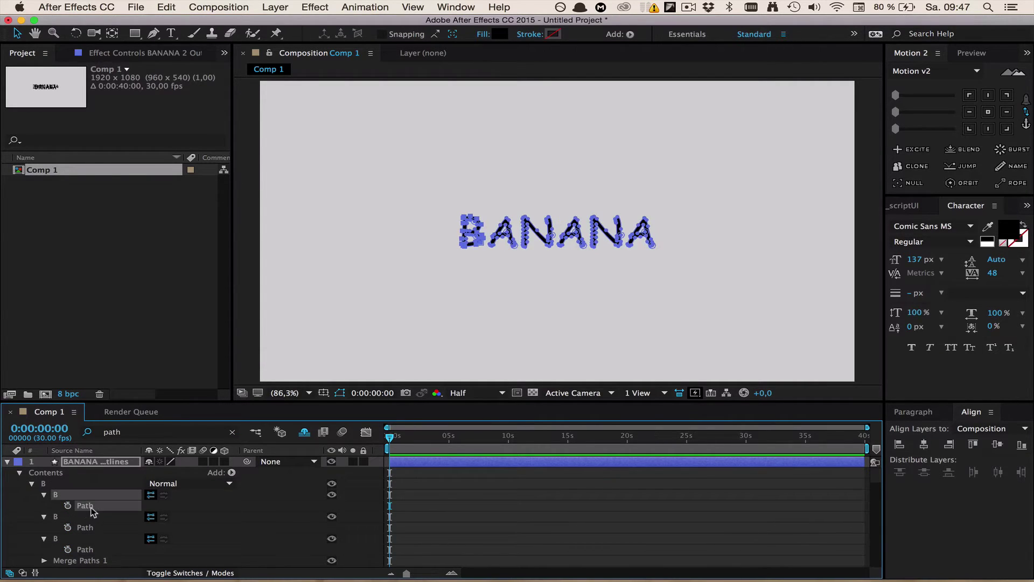
{"action": "scroll", "coordinate": [94, 504], "scroll_direction": "down", "scroll_amount": 5}
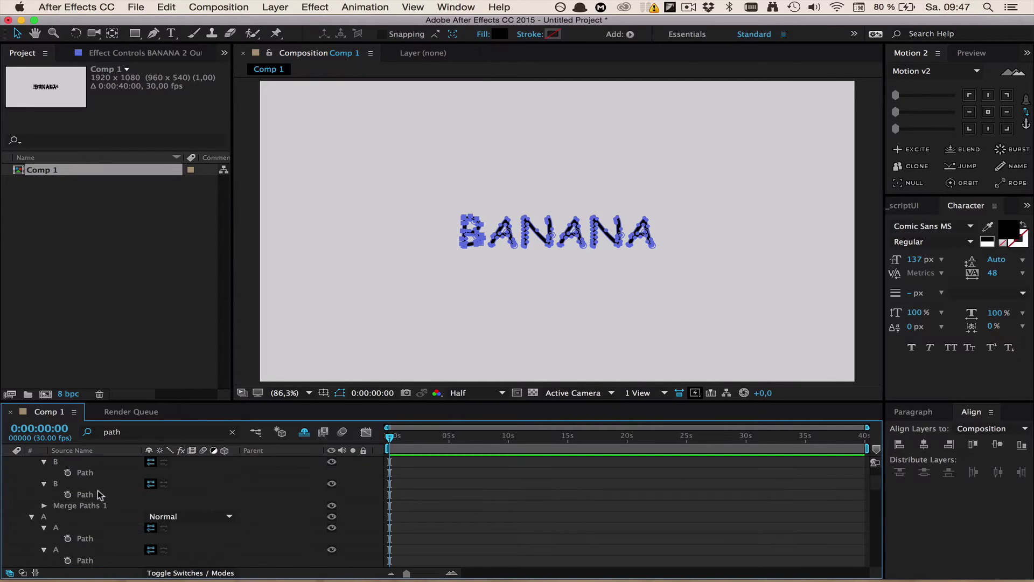
{"action": "scroll", "coordinate": [98, 490], "scroll_direction": "up", "scroll_amount": 1}
{"action": "left_click", "coordinate": [90, 483], "text": "shift"}
{"action": "left_click", "coordinate": [89, 505], "text": "shift"}
{"action": "scroll", "coordinate": [88, 519], "scroll_direction": "down", "scroll_amount": 2}
{"action": "left_click", "coordinate": [88, 528], "text": "shift"}
{"action": "left_click", "coordinate": [88, 548], "text": "shift"}
{"action": "scroll", "coordinate": [88, 533], "scroll_direction": "down", "scroll_amount": 6}
{"action": "left_click", "coordinate": [87, 528], "text": "shift"}
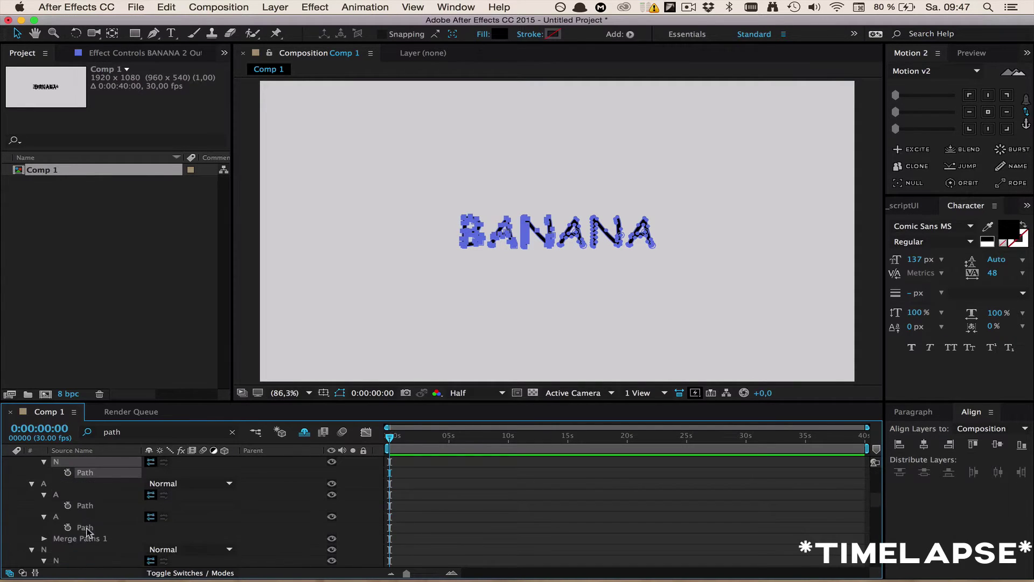
{"action": "left_click", "coordinate": [85, 505], "text": "shift"}
{"action": "left_click", "coordinate": [85, 527], "text": "shift"}
{"action": "scroll", "coordinate": [86, 528], "scroll_direction": "down", "scroll_amount": 5}
{"action": "left_click", "coordinate": [85, 517], "text": "shift"}
{"action": "left_click", "coordinate": [85, 549], "text": "shift"}
{"action": "scroll", "coordinate": [87, 529], "scroll_direction": "down", "scroll_amount": 5}
{"action": "left_click", "coordinate": [86, 517], "text": "shift"}
{"action": "left_click", "coordinate": [68, 516]}
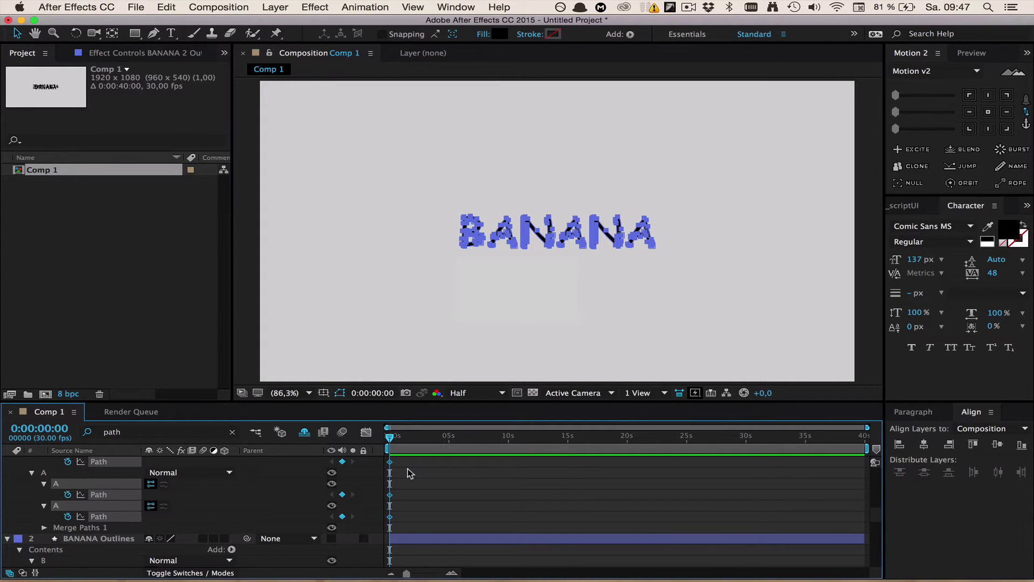
Step: Paste the BANANA 2 Outlines path keyframes onto all letter paths of the BANANA Outlines layer at 0:00:01:26
{"action": "scroll", "coordinate": [413, 469], "scroll_direction": "down", "scroll_amount": 2}
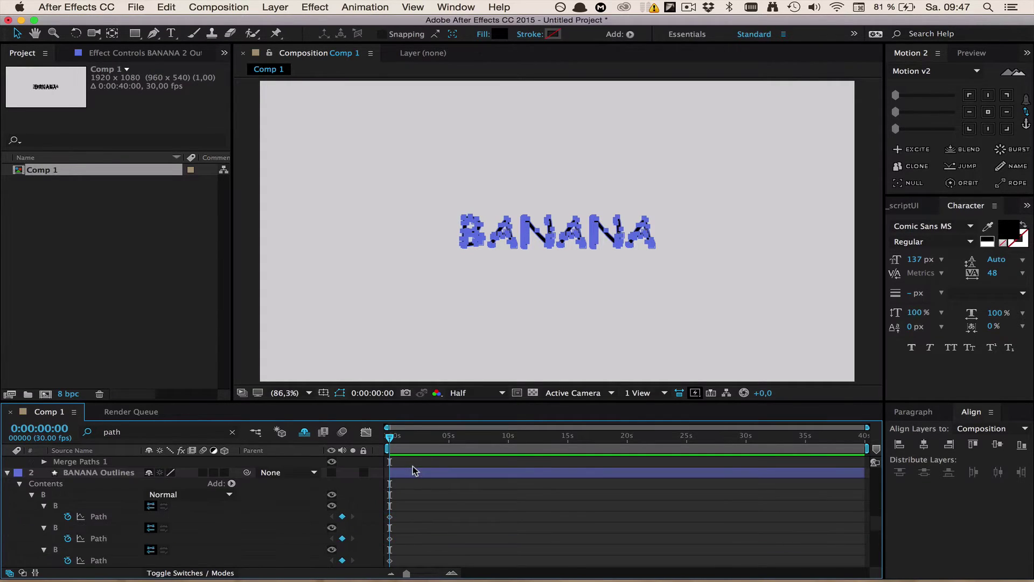
{"action": "scroll", "coordinate": [413, 467], "scroll_direction": "down", "scroll_amount": 4}
{"action": "scroll", "coordinate": [413, 467], "scroll_direction": "up", "scroll_amount": 4}
{"action": "left_click", "coordinate": [99, 516]}
{"action": "scroll", "coordinate": [107, 519], "scroll_direction": "down", "scroll_amount": 2}
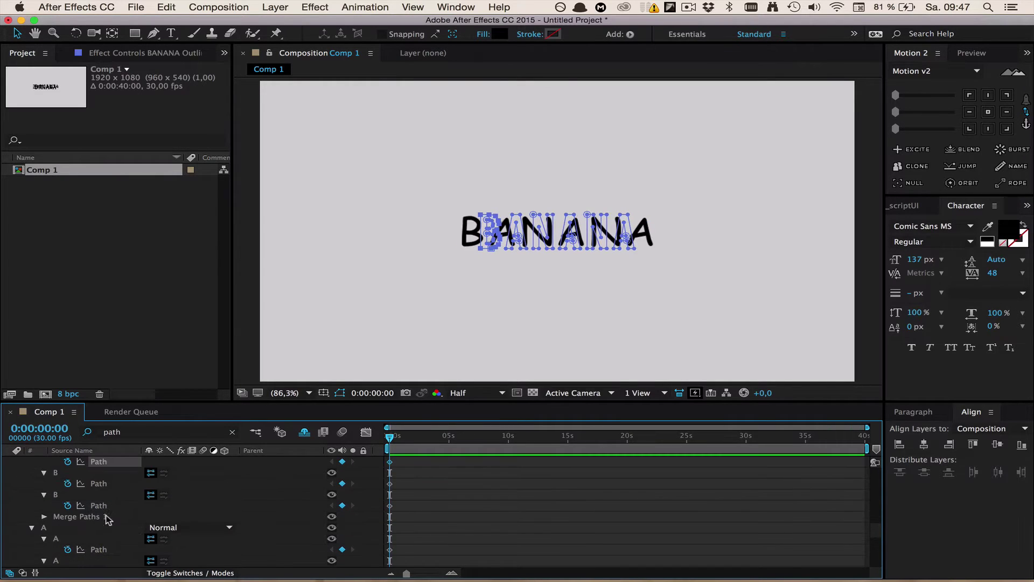
{"action": "left_click", "coordinate": [102, 485], "text": "super"}
{"action": "left_click", "coordinate": [101, 505], "text": "super"}
{"action": "left_click", "coordinate": [100, 549], "text": "super"}
{"action": "scroll", "coordinate": [100, 547], "scroll_direction": "down", "scroll_amount": 2}
{"action": "left_click", "coordinate": [99, 517], "text": "super"}
{"action": "left_click", "coordinate": [99, 560], "text": "super"}
{"action": "scroll", "coordinate": [103, 555], "scroll_direction": "down", "scroll_amount": 3}
{"action": "left_click", "coordinate": [100, 516], "text": "super"}
{"action": "left_click", "coordinate": [101, 538], "text": "super"}
{"action": "scroll", "coordinate": [103, 539], "scroll_direction": "down", "scroll_amount": 2}
{"action": "left_click", "coordinate": [100, 516], "text": "super"}
{"action": "left_click", "coordinate": [100, 549], "text": "super"}
{"action": "scroll", "coordinate": [100, 518], "scroll_direction": "down", "scroll_amount": 1}
{"action": "left_click", "coordinate": [108, 549], "text": "super"}
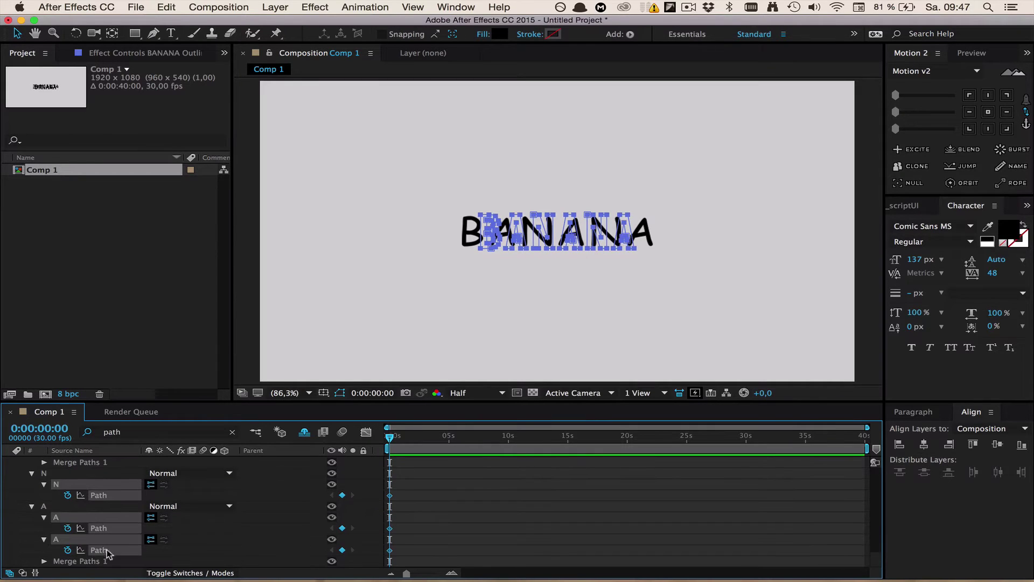
{"action": "left_click_drag", "start_coordinate": [390, 437], "coordinate": [405, 437]}
{"action": "left_click_drag", "start_coordinate": [407, 573], "coordinate": [421, 573]}
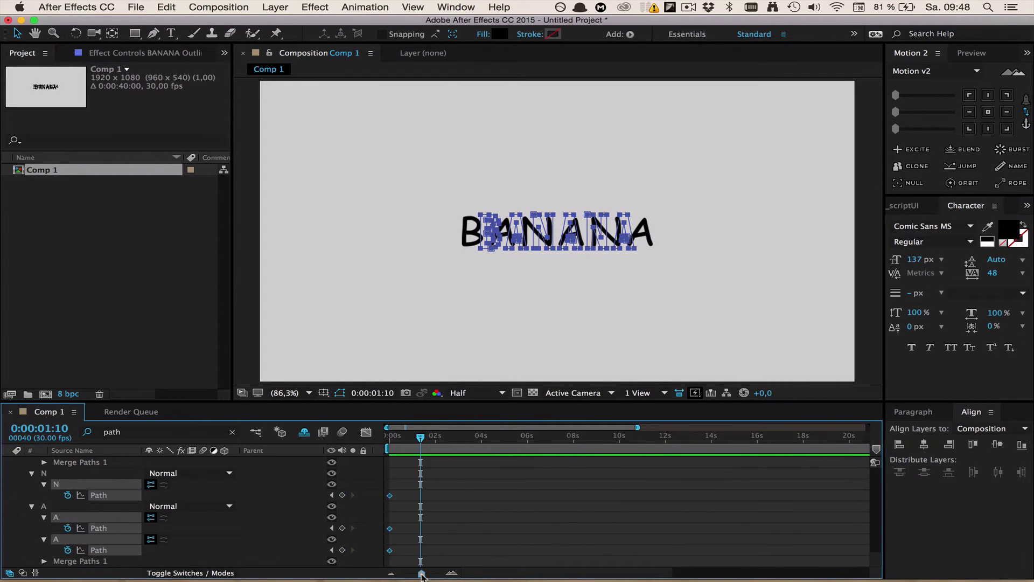
{"action": "left_click_drag", "start_coordinate": [425, 437], "coordinate": [437, 436]}
{"action": "key", "text": "super+v"}
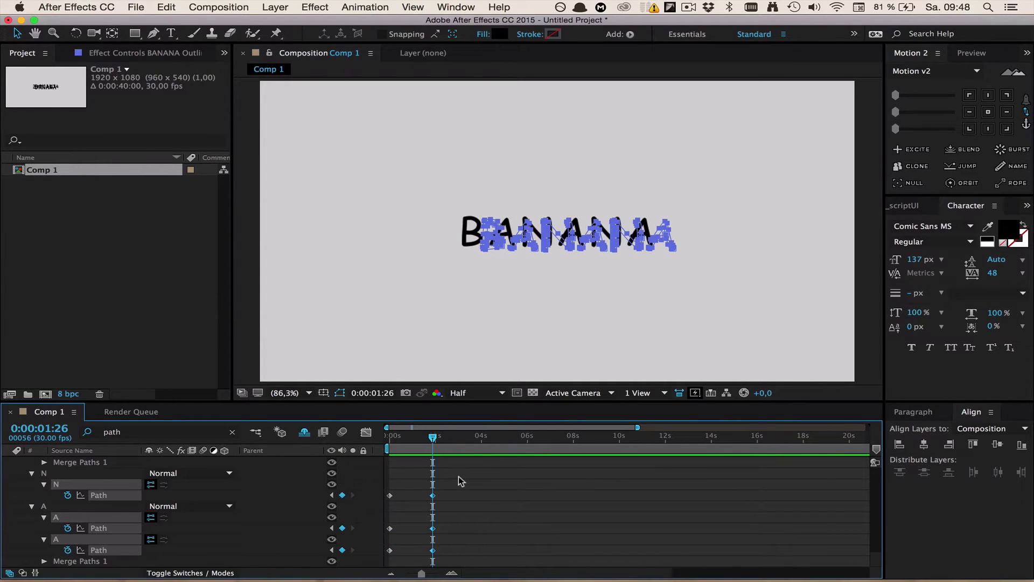
{"action": "key", "text": "super+z"}
Step: Hide the BANANA 2 Outlines layer and make the BANANA Outlines layer visible again
{"action": "scroll", "coordinate": [431, 475], "scroll_direction": "up", "scroll_amount": 10}
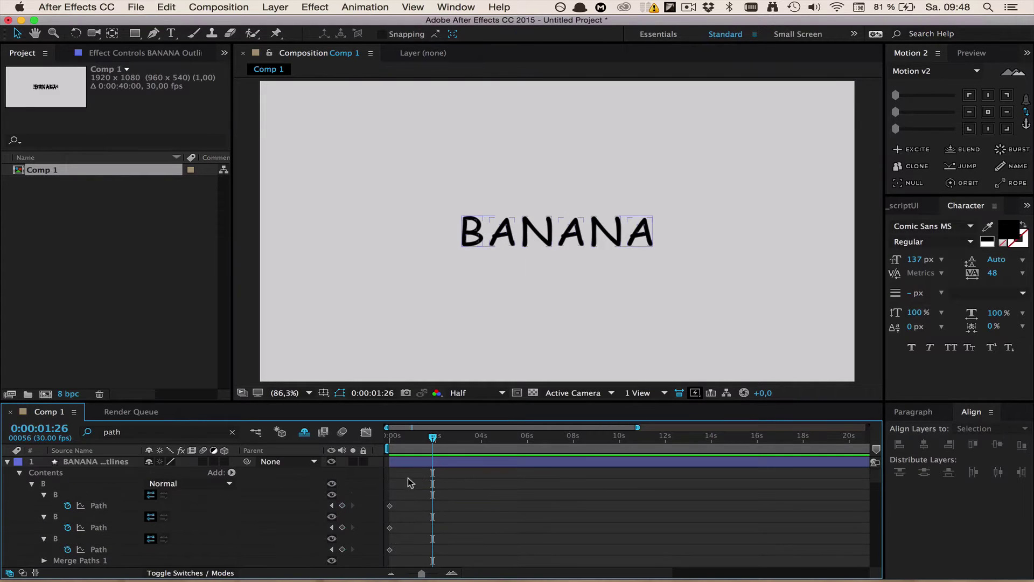
{"action": "left_click", "coordinate": [332, 462]}
{"action": "left_click", "coordinate": [106, 463]}
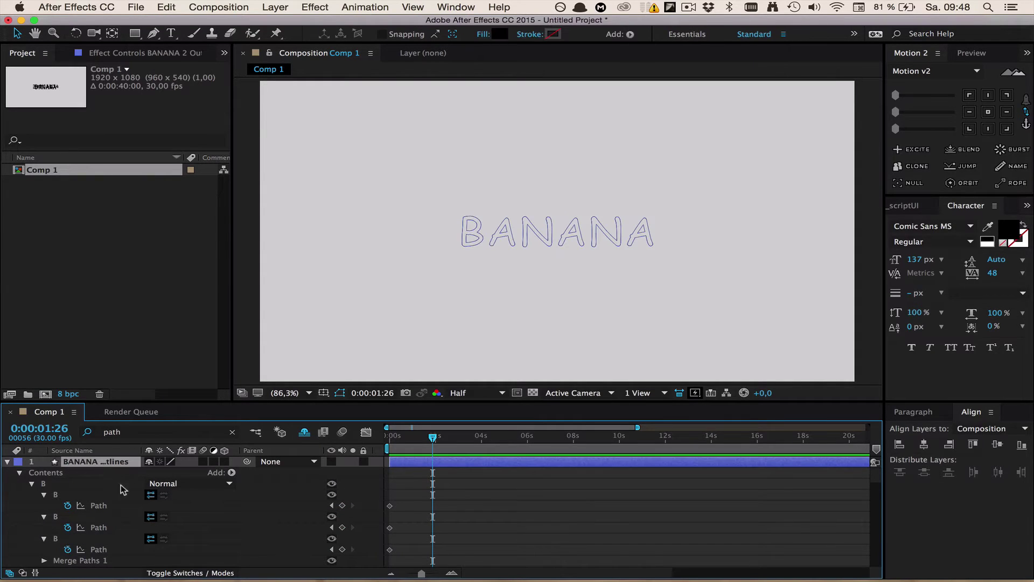
{"action": "left_click", "coordinate": [330, 472]}
{"action": "left_click", "coordinate": [476, 506]}
Step: End the work area at 0:00:01:26 and preview the letter morph from the beginning
{"action": "key", "text": "n"}
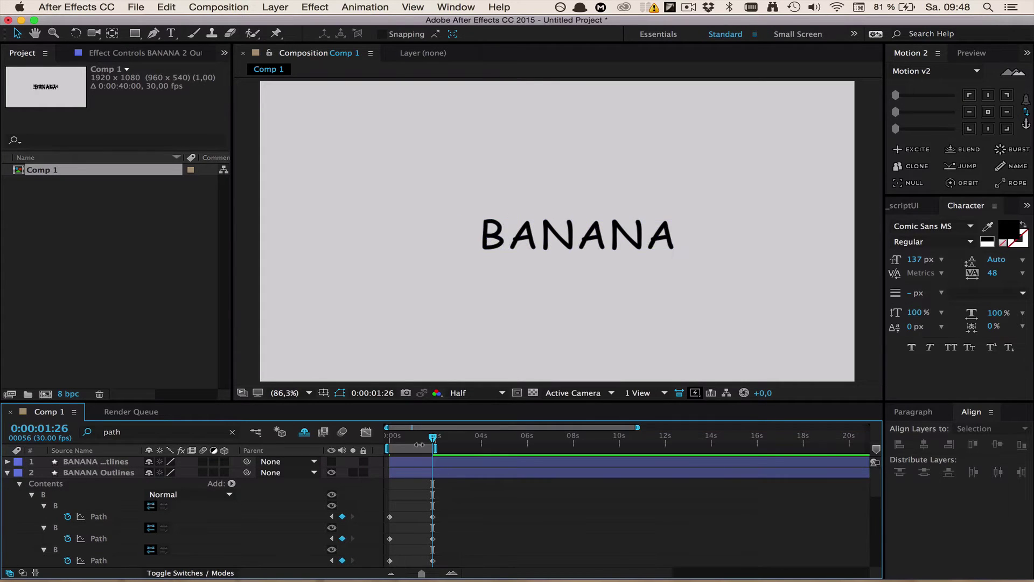
{"action": "left_click_drag", "start_coordinate": [433, 441], "coordinate": [373, 434]}
{"action": "key", "text": "space"}
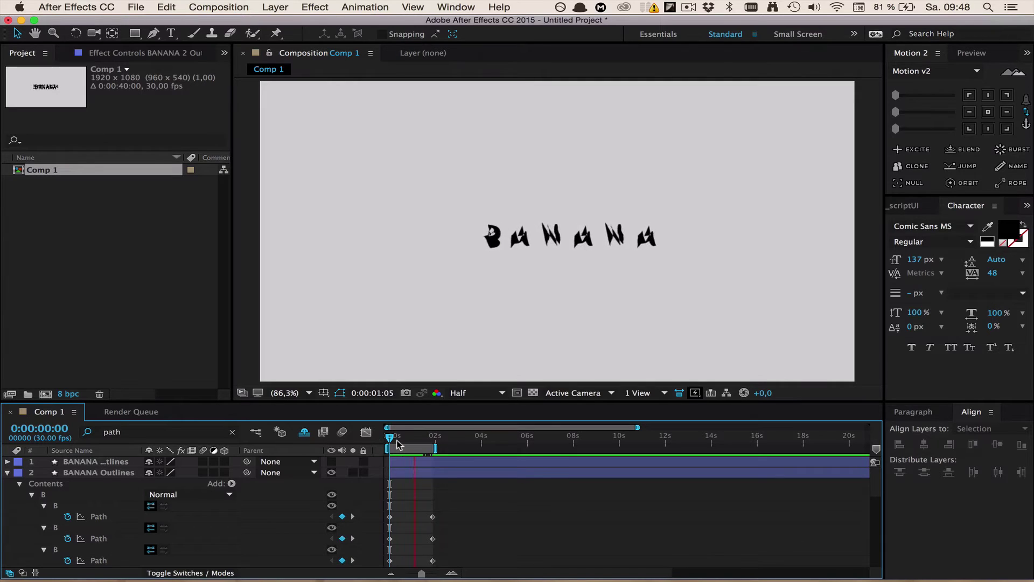
{"action": "mouse_move", "coordinate": [402, 438]}
{"action": "left_mouse_down"}
{"action": "mouse_move", "coordinate": [439, 439]}
{"action": "mouse_move", "coordinate": [389, 443]}
{"action": "left_mouse_up"}
Step: Add Position keyframes to the BANANA Outlines layer at 0:00:01:26 and 0:00:00:00
{"action": "left_click", "coordinate": [406, 468]}
{"action": "left_click", "coordinate": [433, 438]}
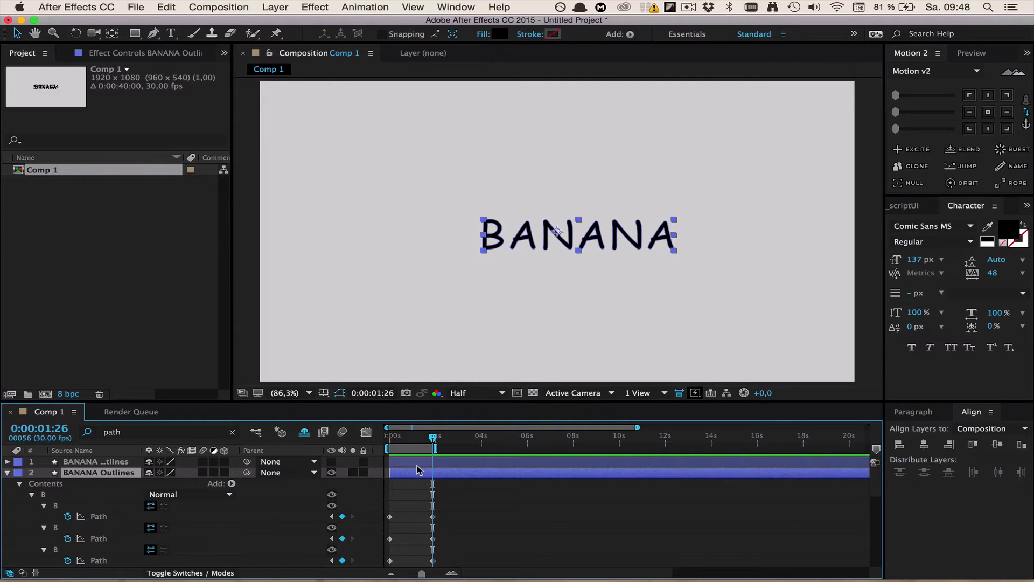
{"action": "key", "text": "p"}
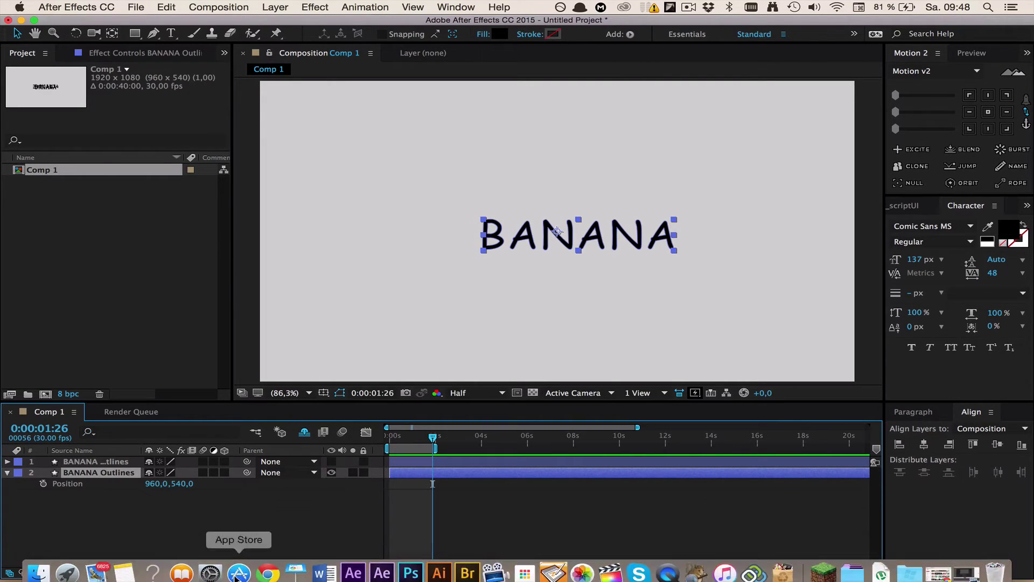
{"action": "left_click", "coordinate": [43, 483]}
{"action": "left_click", "coordinate": [391, 438]}
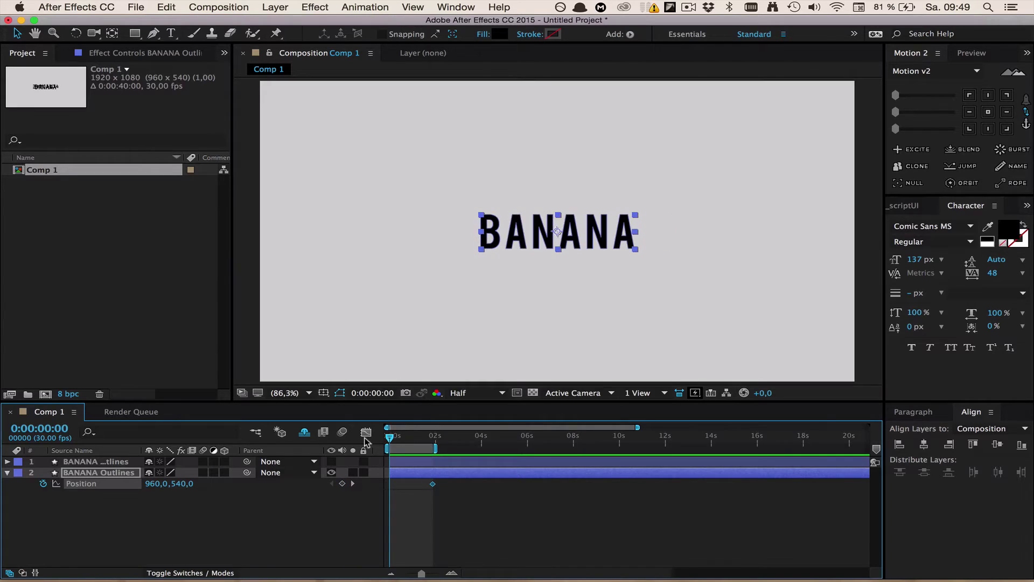
{"action": "left_click", "coordinate": [342, 483]}
Step: Center the BANANA Outlines layer horizontally in the composition at 0:00:01:26 and preview the animation
{"action": "left_click", "coordinate": [433, 437]}
{"action": "left_click_drag", "start_coordinate": [435, 438], "coordinate": [434, 438]}
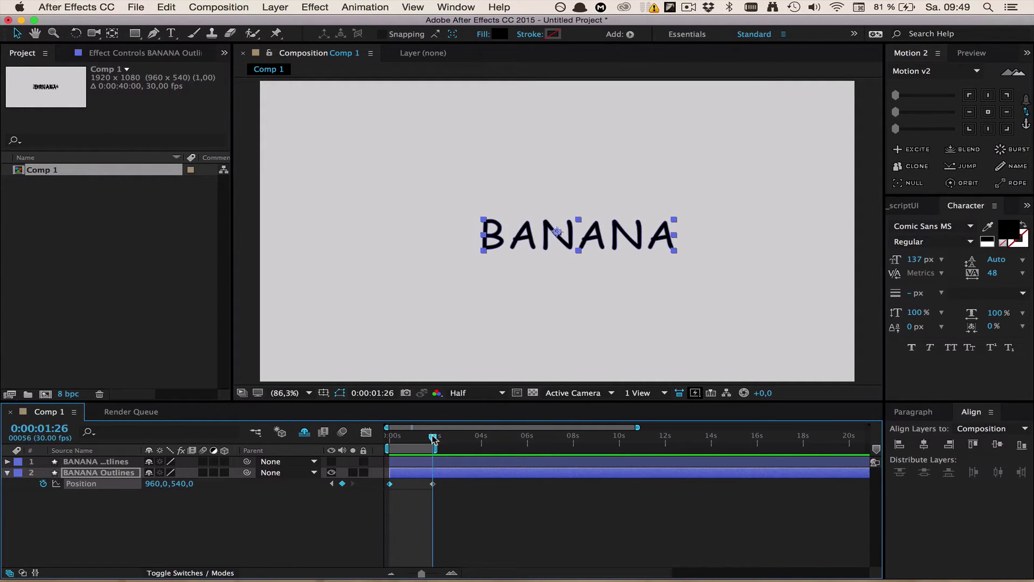
{"action": "left_click", "coordinate": [924, 447]}
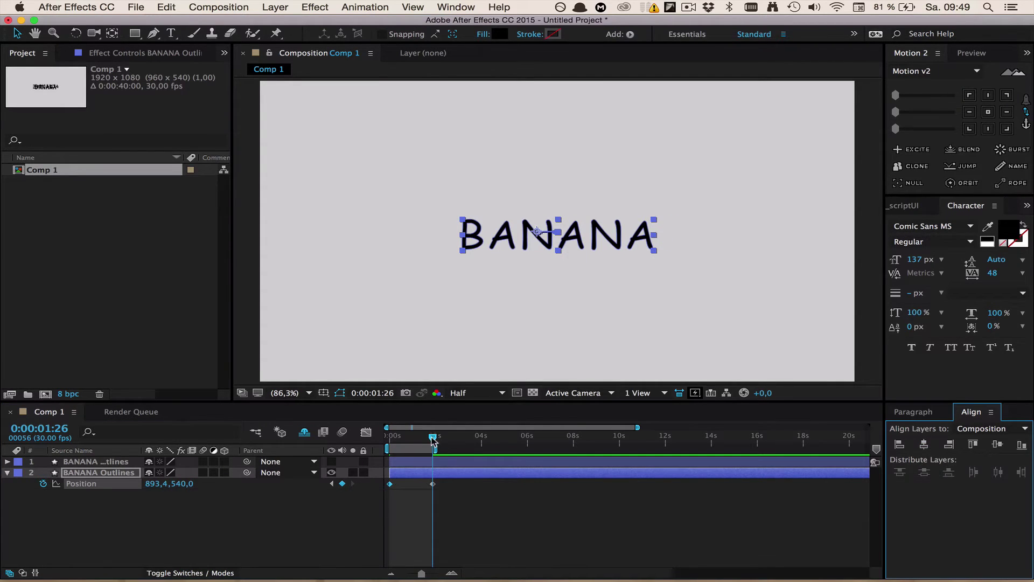
{"action": "key", "text": "space"}
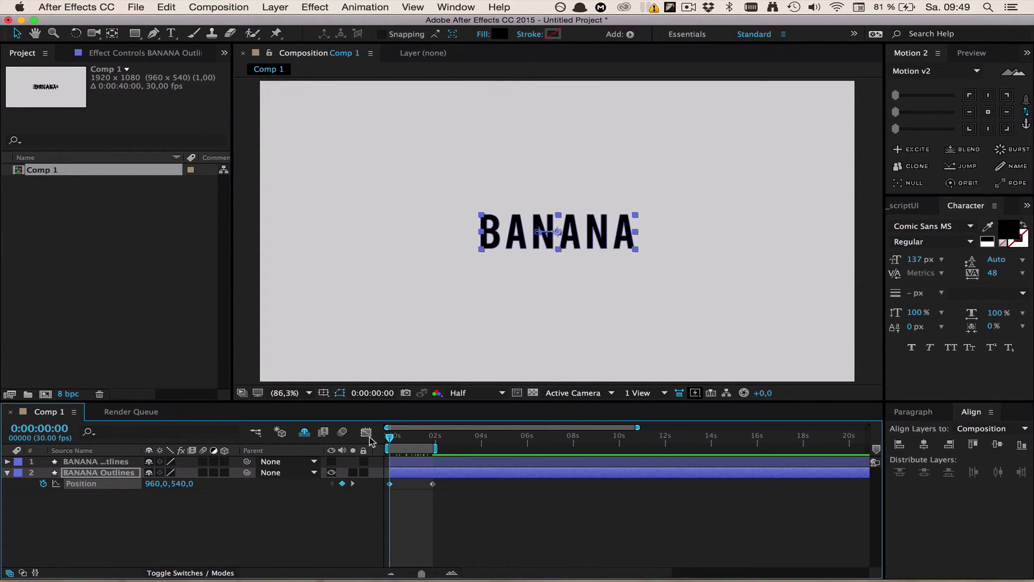
{"action": "mouse_move", "coordinate": [391, 436]}
{"action": "left_mouse_down"}
{"action": "mouse_move", "coordinate": [441, 436]}
{"action": "mouse_move", "coordinate": [390, 437]}
{"action": "left_mouse_up"}
{"action": "left_click", "coordinate": [417, 497]}
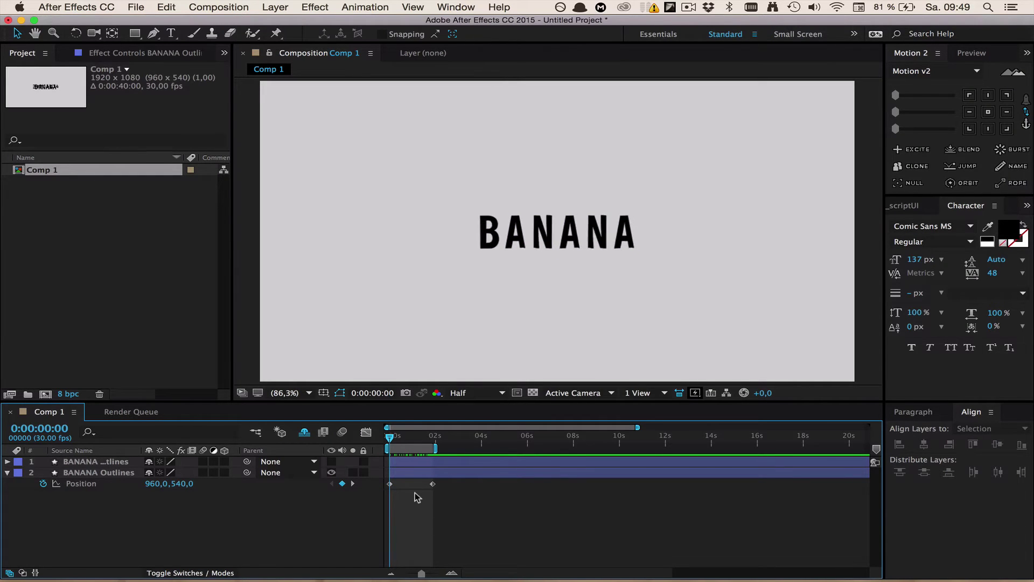
{"action": "key", "text": "space"}
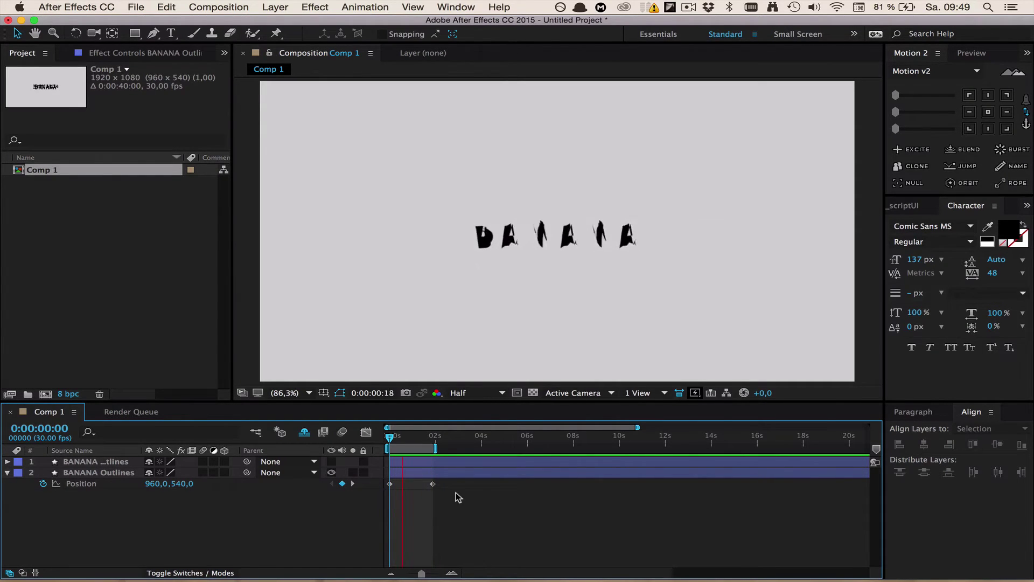
Step: Try a faster slide with the last Position keyframe at 0:00:01:00 and a shortened work area, then undo both changes
{"action": "left_click", "coordinate": [432, 483]}
{"action": "left_click_drag", "start_coordinate": [431, 484], "coordinate": [414, 484]}
{"action": "left_click", "coordinate": [413, 437]}
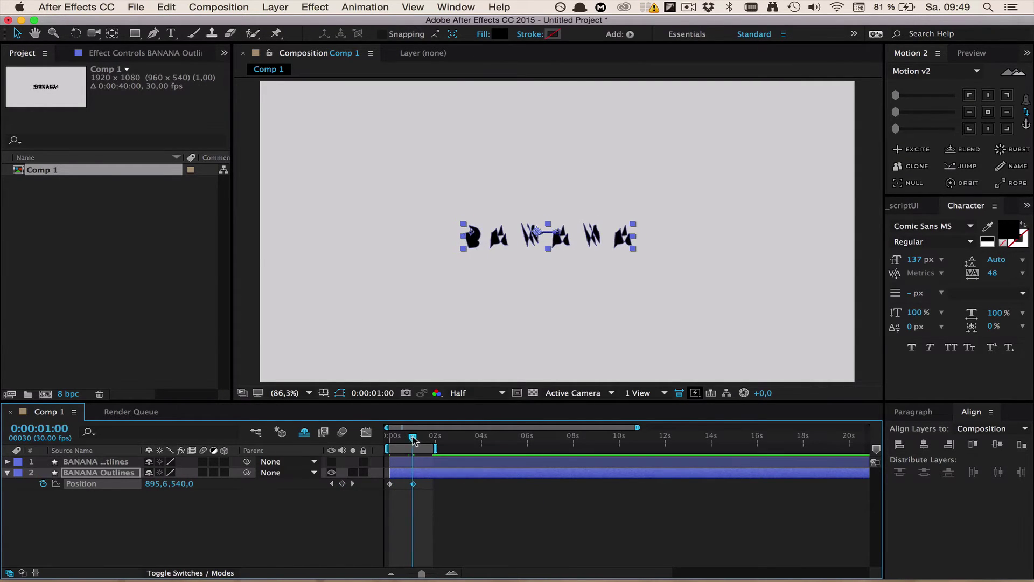
{"action": "left_click_drag", "start_coordinate": [414, 441], "coordinate": [373, 435]}
{"action": "key", "text": "n"}
{"action": "key", "text": "space"}
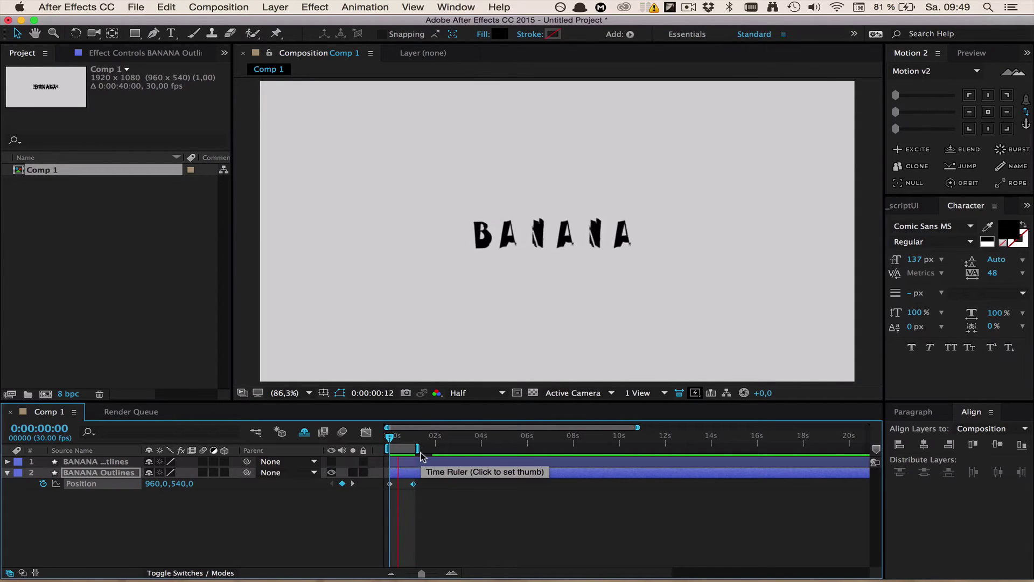
{"action": "key", "text": "space"}
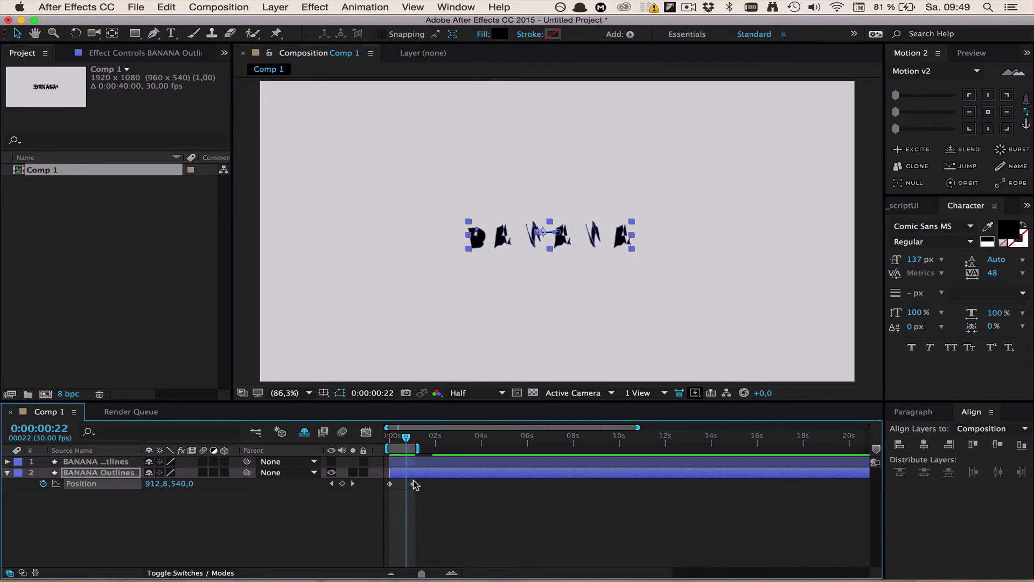
{"action": "key", "text": "super+z"}
{"action": "key", "text": "super+z"}
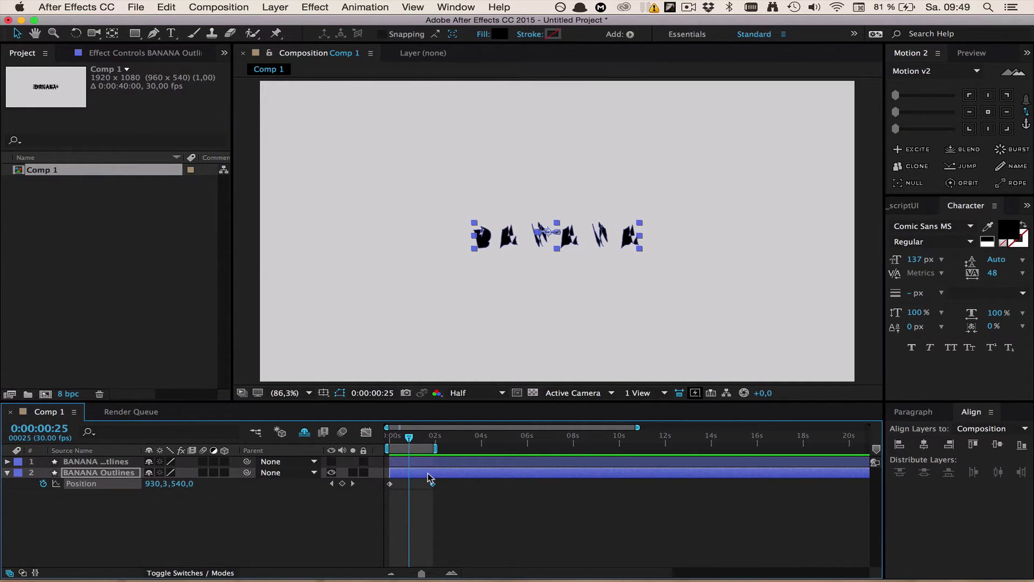
Step: Move the final Path and Position keyframes of the BANANA Outlines layer to 0:00:00:25
{"action": "key", "text": "u"}
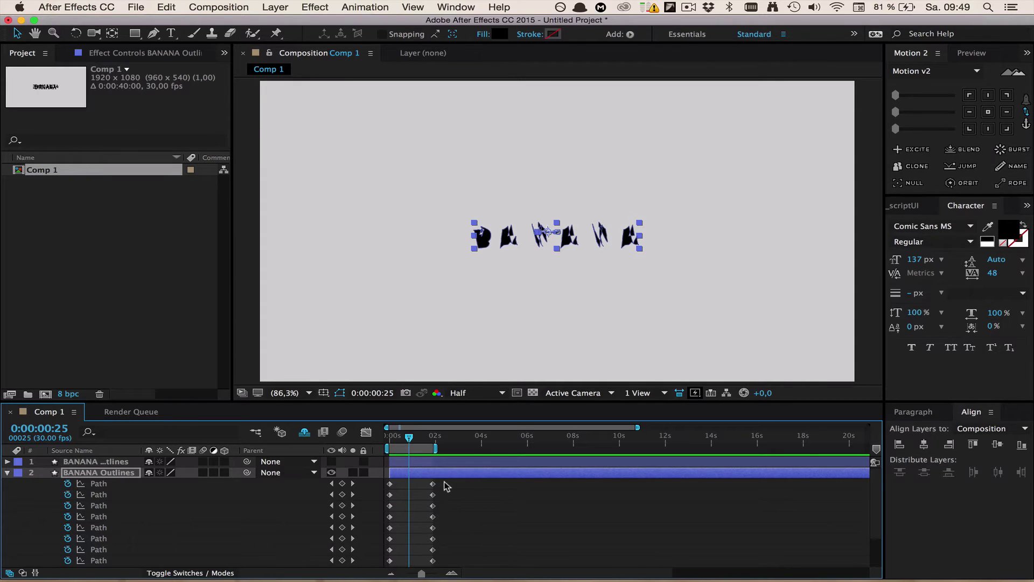
{"action": "left_click_drag", "start_coordinate": [446, 487], "coordinate": [422, 575]}
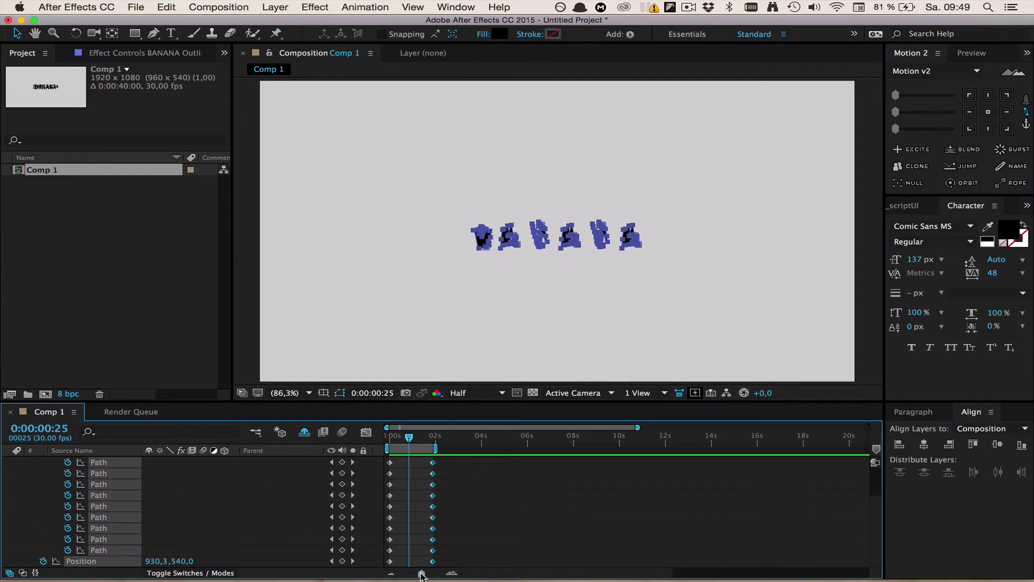
{"action": "left_click_drag", "start_coordinate": [434, 489], "coordinate": [409, 493]}
{"action": "left_click", "coordinate": [430, 489]}
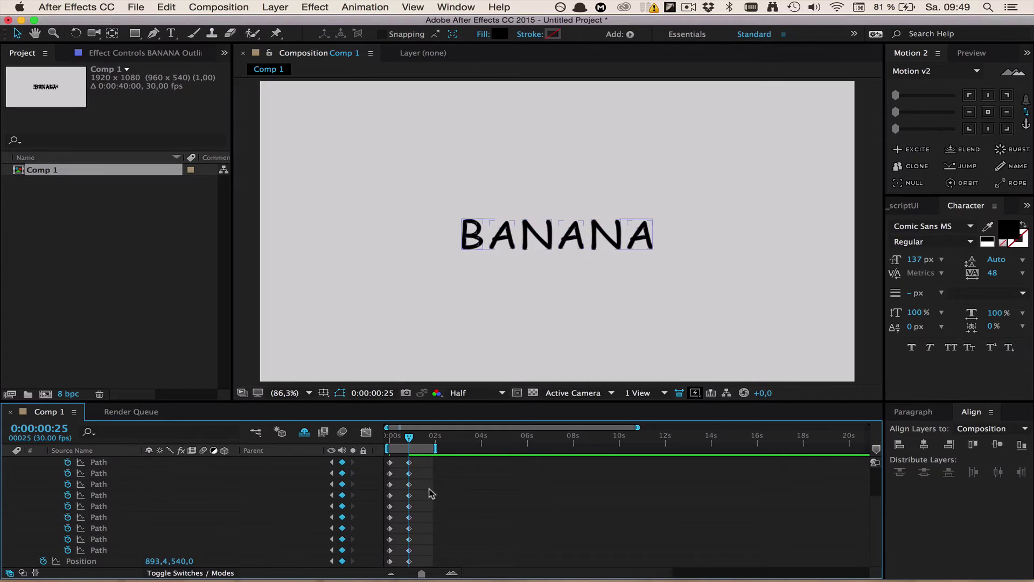
Step: Shorten the work area to just past the last keyframes and preview the faster morph from the beginning
{"action": "left_click", "coordinate": [417, 439]}
{"action": "left_click_drag", "start_coordinate": [418, 439], "coordinate": [379, 436]}
{"action": "key", "text": "space"}
{"action": "left_click", "coordinate": [393, 436]}
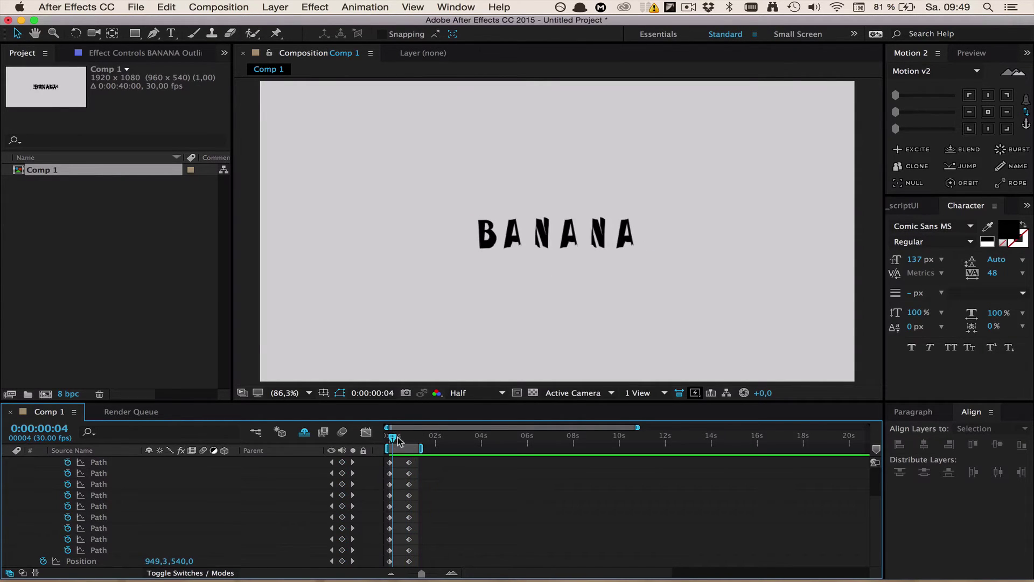
Step: Delete both BANANA outline shape layers from Comp 1
{"action": "scroll", "coordinate": [430, 475], "scroll_direction": "up", "scroll_amount": 3}
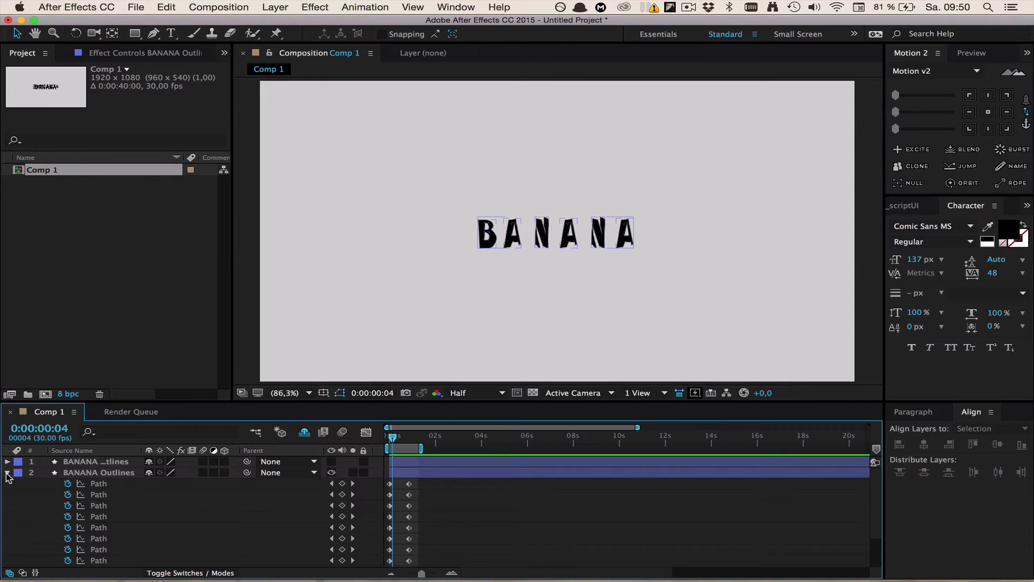
{"action": "left_click", "coordinate": [107, 464]}
{"action": "key", "text": "Delete"}
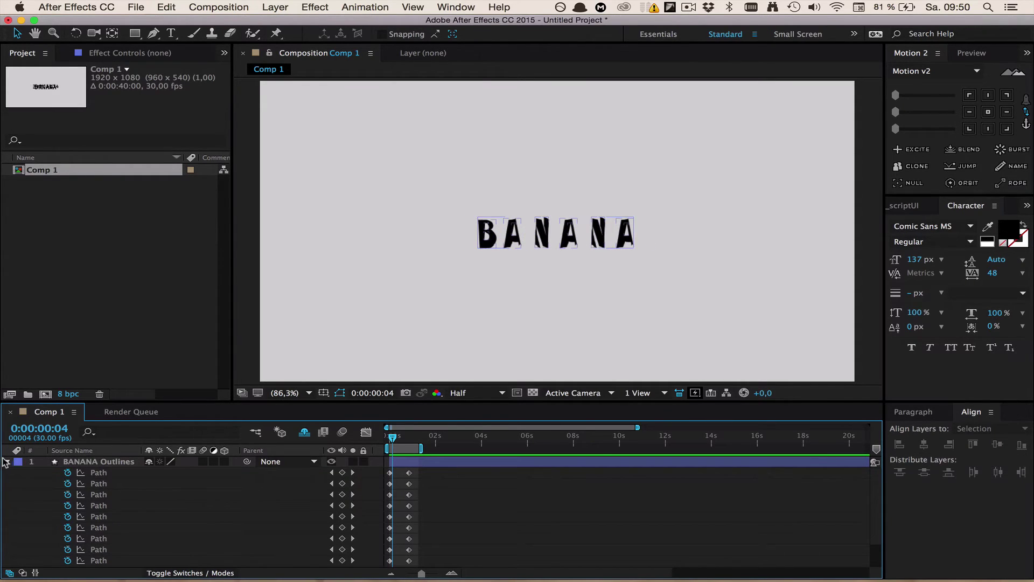
{"action": "left_click", "coordinate": [7, 462]}
{"action": "left_click", "coordinate": [66, 464]}
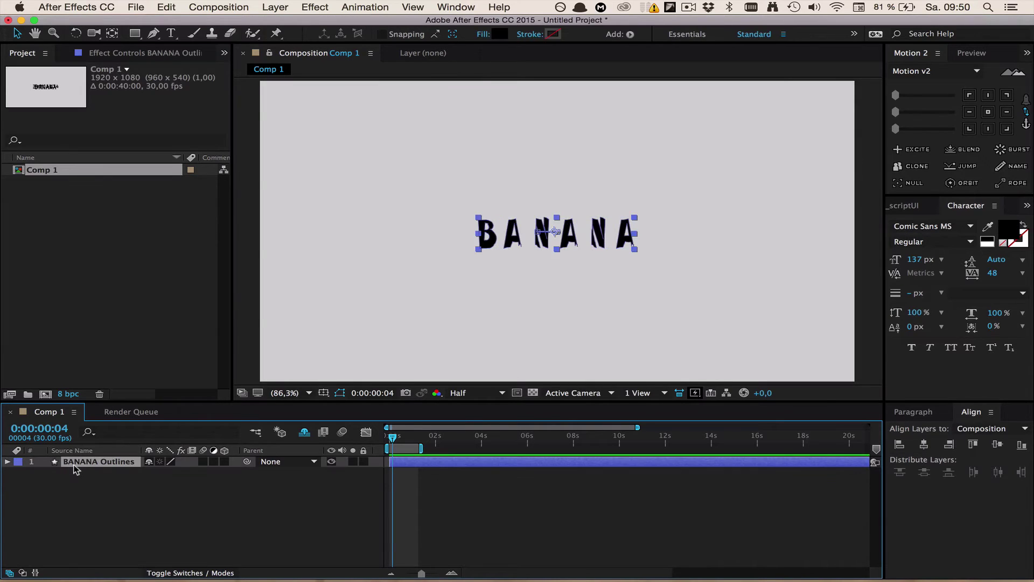
{"action": "key", "text": "Delete"}
Step: Reveal the shy text layers, delete BANANA 2, and make the Bebas BANANA text layer visible
{"action": "left_click", "coordinate": [305, 432]}
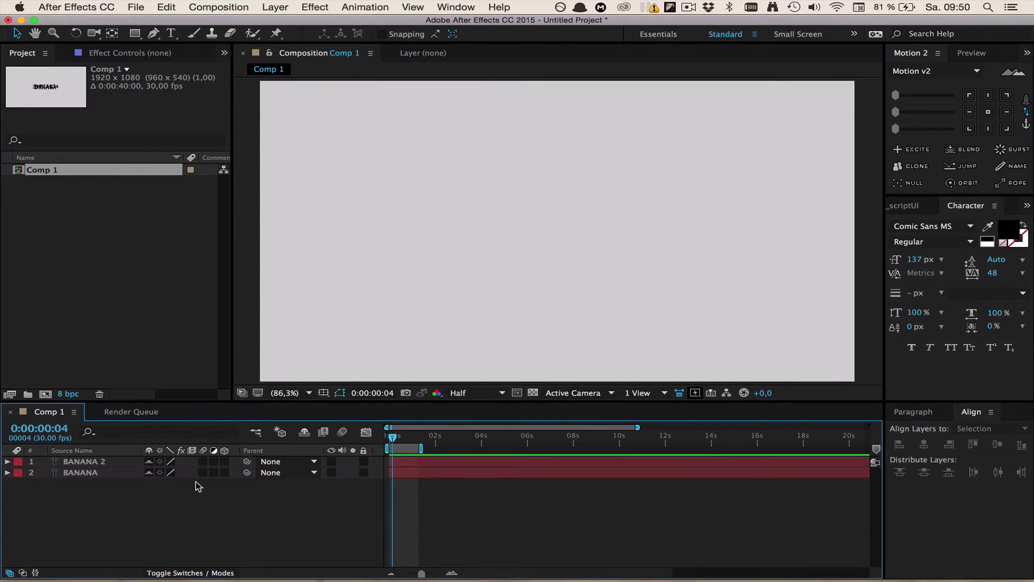
{"action": "left_click", "coordinate": [89, 468]}
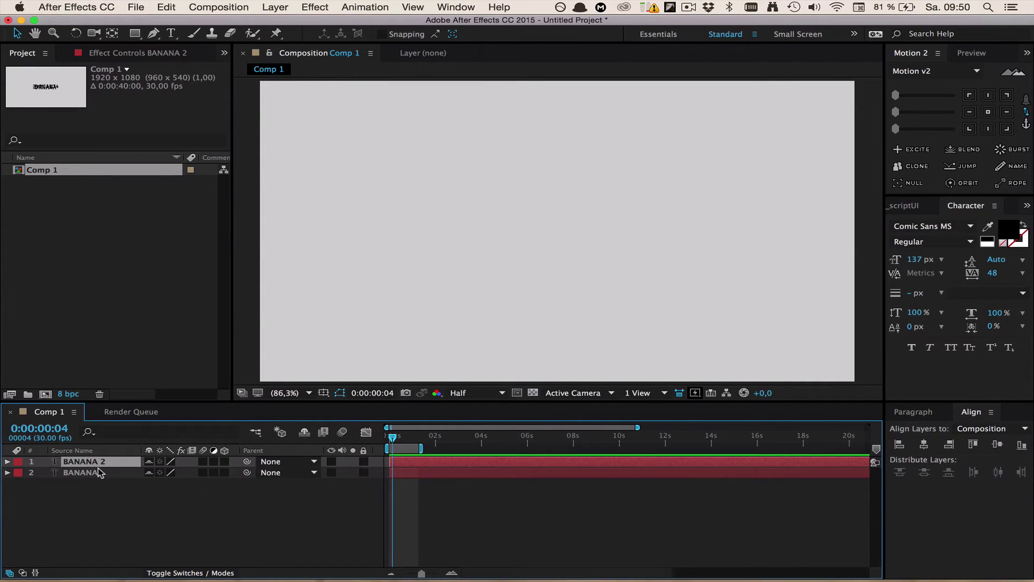
{"action": "key", "text": "Delete"}
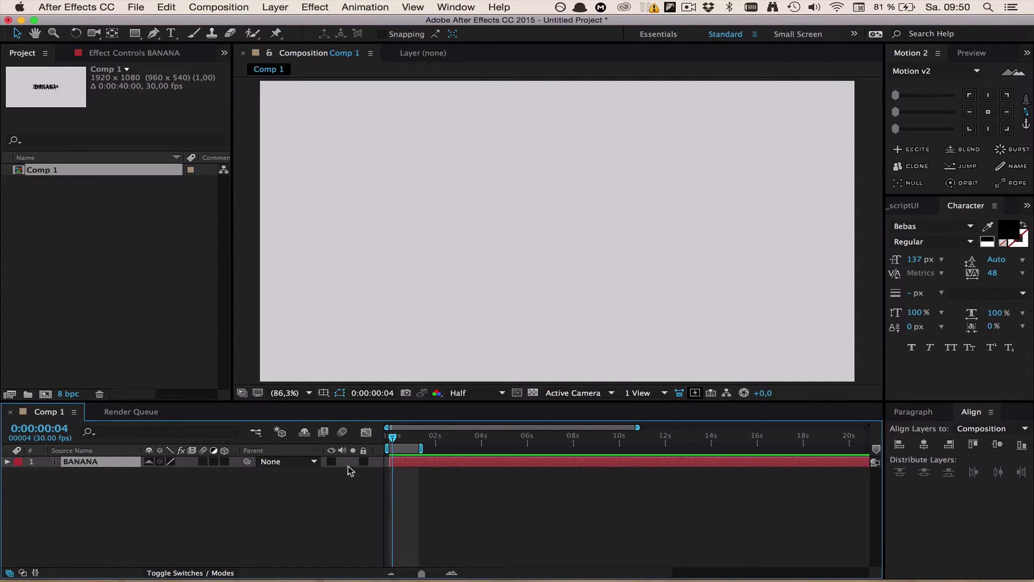
{"action": "left_click", "coordinate": [332, 462]}
{"action": "left_click", "coordinate": [342, 508]}
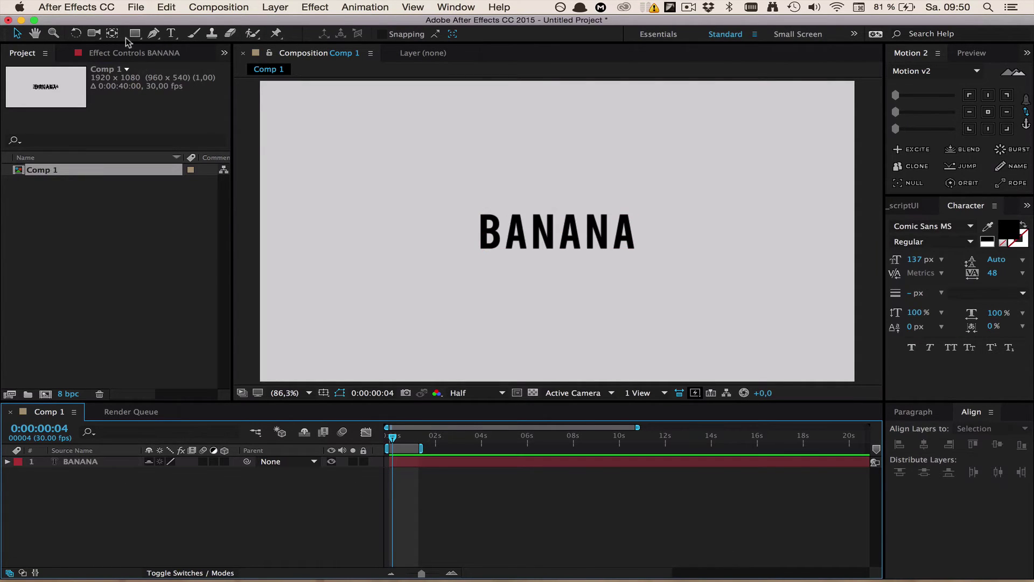
Step: Draw a five-sided polygon with an outer radius of about 454, centered on the BANANA text
{"action": "mouse_move", "coordinate": [135, 33]}
{"action": "left_mouse_down"}
{"action": "mouse_move", "coordinate": [178, 61]}
{"action": "mouse_move", "coordinate": [186, 87]}
{"action": "mouse_move", "coordinate": [195, 80]}
{"action": "left_mouse_up"}
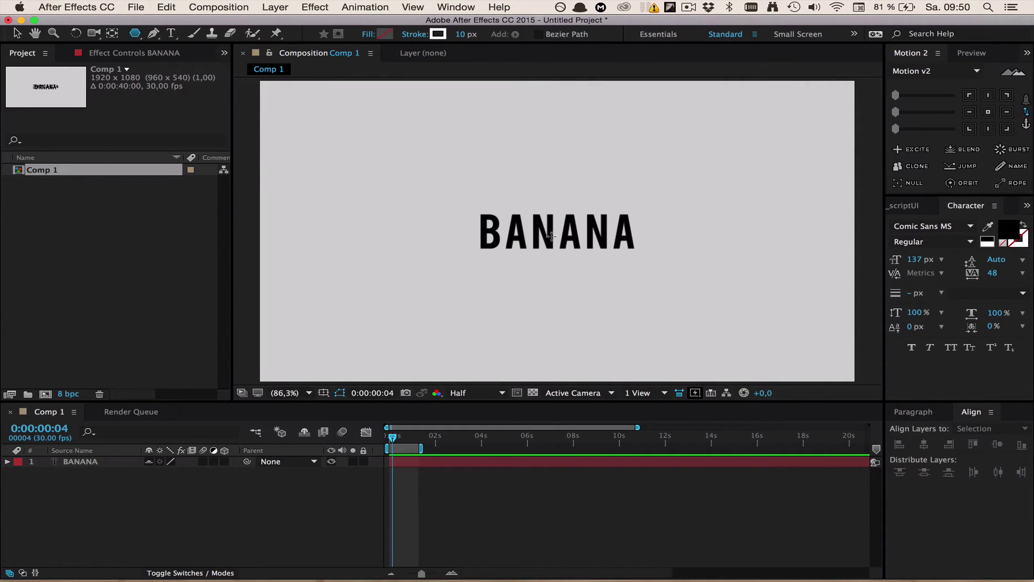
{"action": "left_click_drag", "start_coordinate": [552, 233], "coordinate": [638, 342]}
{"action": "key", "text": "Caps_Lock"}
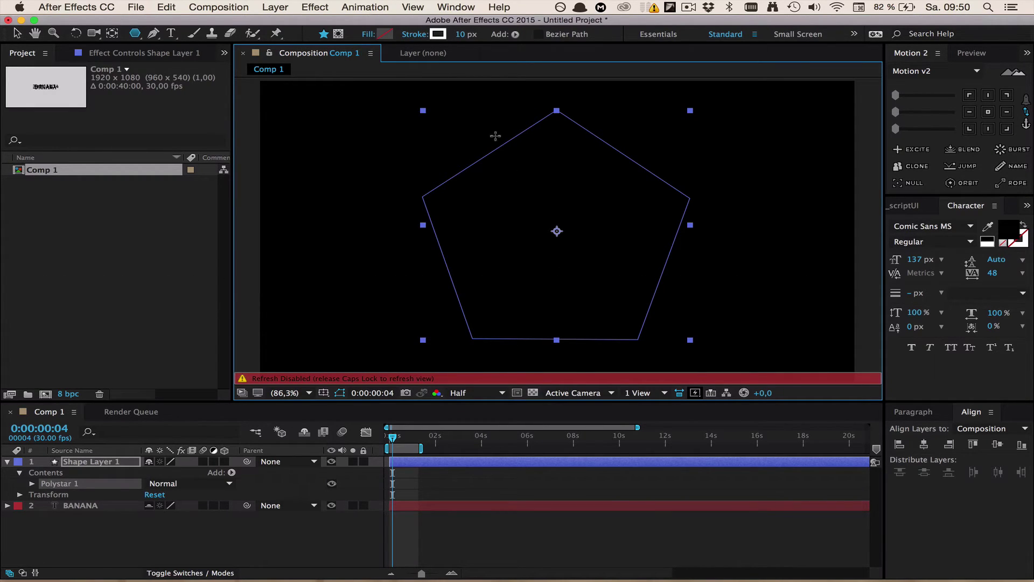
{"action": "key", "text": "Caps_Lock"}
Step: Give the polygon a solid black fill
{"action": "left_click", "coordinate": [385, 34]}
{"action": "left_click", "coordinate": [554, 419]}
{"action": "left_click", "coordinate": [666, 421]}
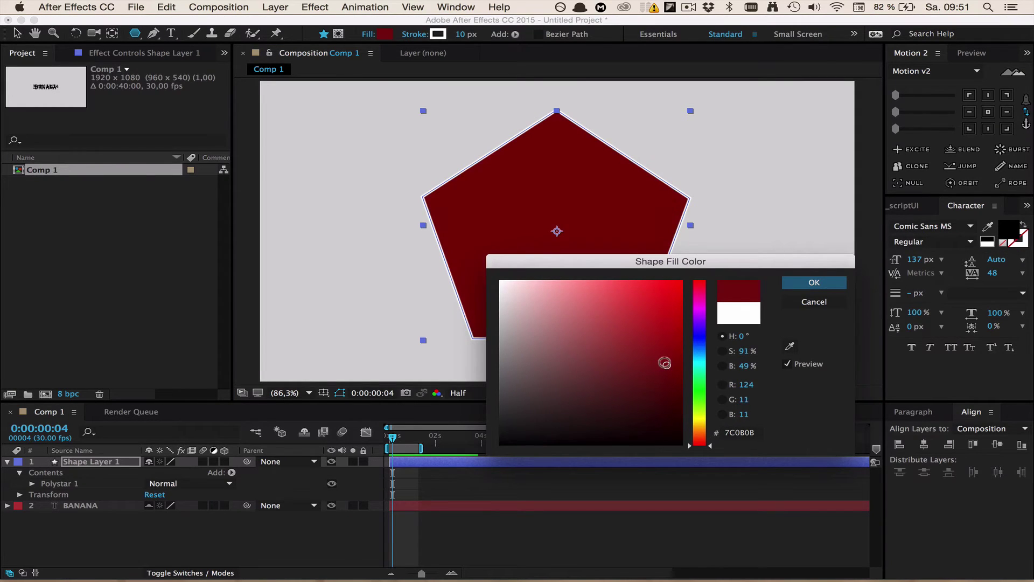
{"action": "left_click_drag", "start_coordinate": [694, 513], "coordinate": [694, 513]}
{"action": "left_click", "coordinate": [814, 282]}
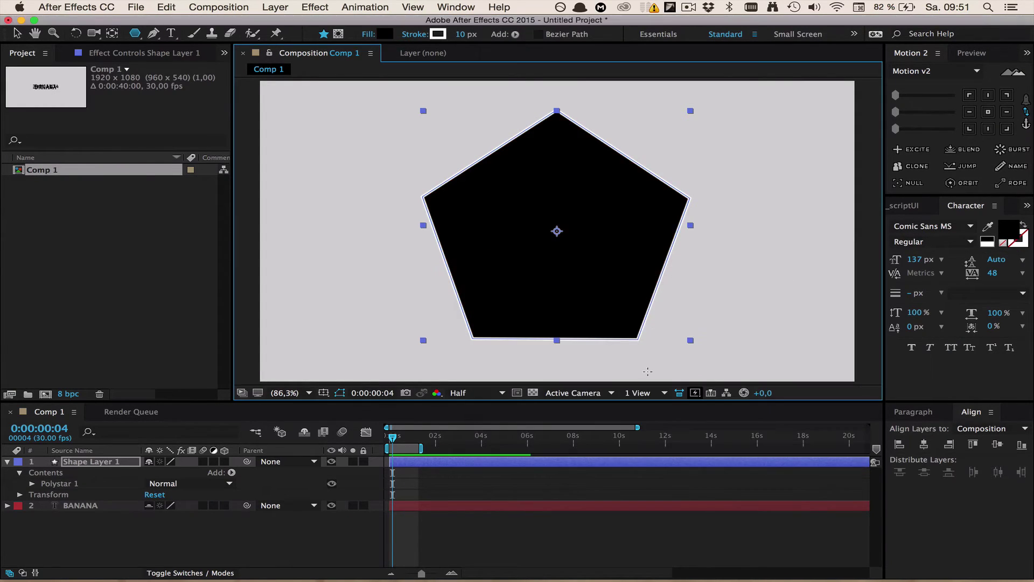
Step: Remove the polygon's white stroke by setting its stroke option to none
{"action": "left_click", "coordinate": [476, 467]}
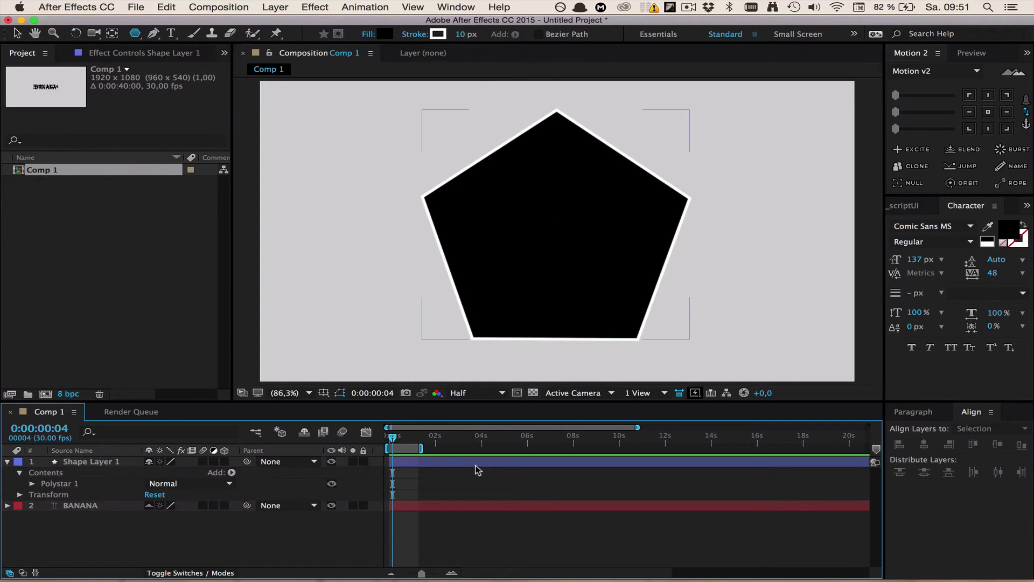
{"action": "left_click", "coordinate": [437, 34]}
{"action": "left_click", "coordinate": [814, 302]}
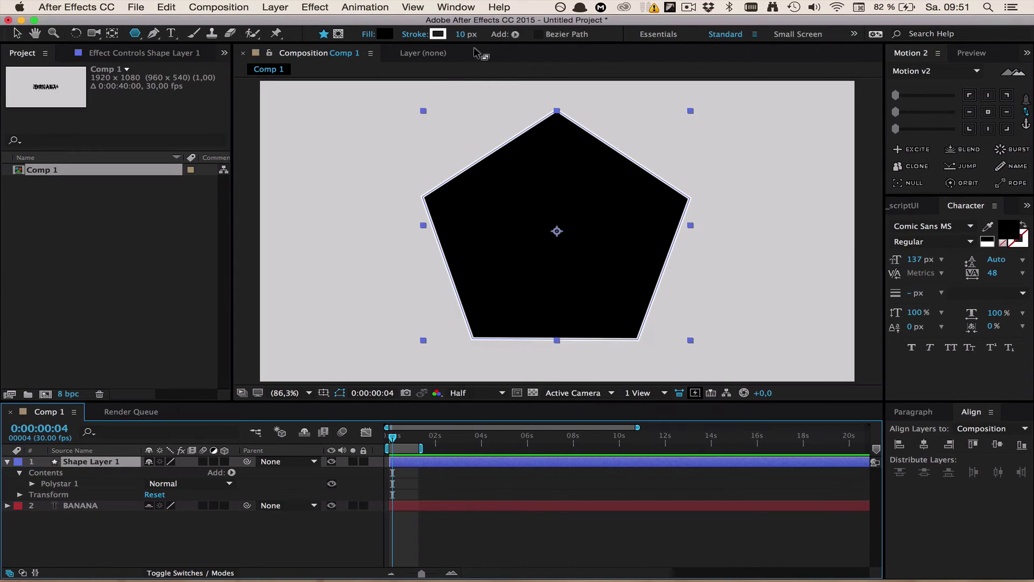
{"action": "left_click", "coordinate": [407, 35]}
{"action": "left_click", "coordinate": [457, 251]}
{"action": "left_click", "coordinate": [572, 324]}
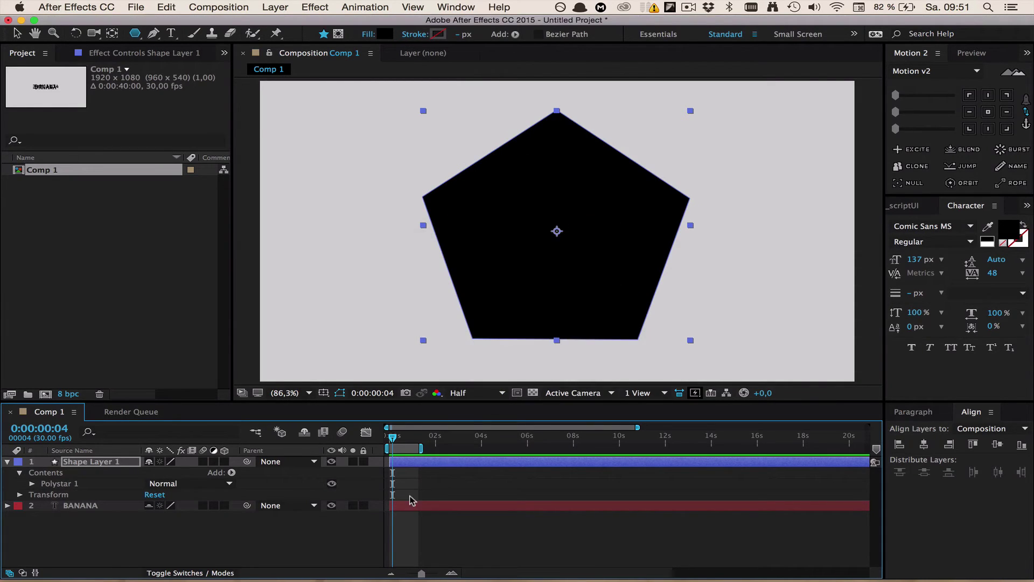
Step: Turn the polygon into a triangle by setting Polystar Path 1's Points to 3
{"action": "left_click", "coordinate": [32, 484]}
{"action": "left_click", "coordinate": [43, 495]}
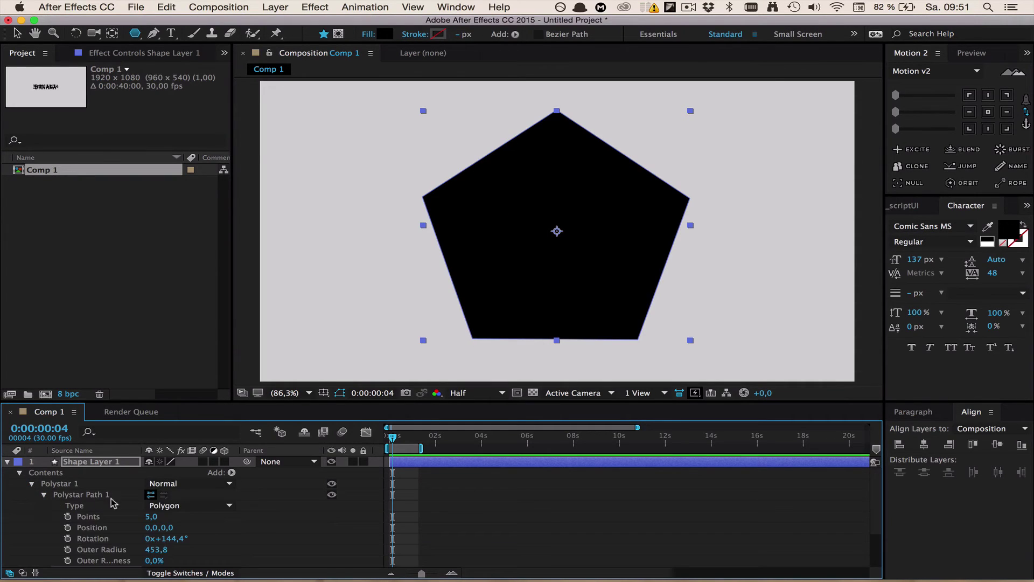
{"action": "left_click", "coordinate": [154, 517]}
{"action": "type", "text": "3"}
{"action": "key", "text": "Return"}
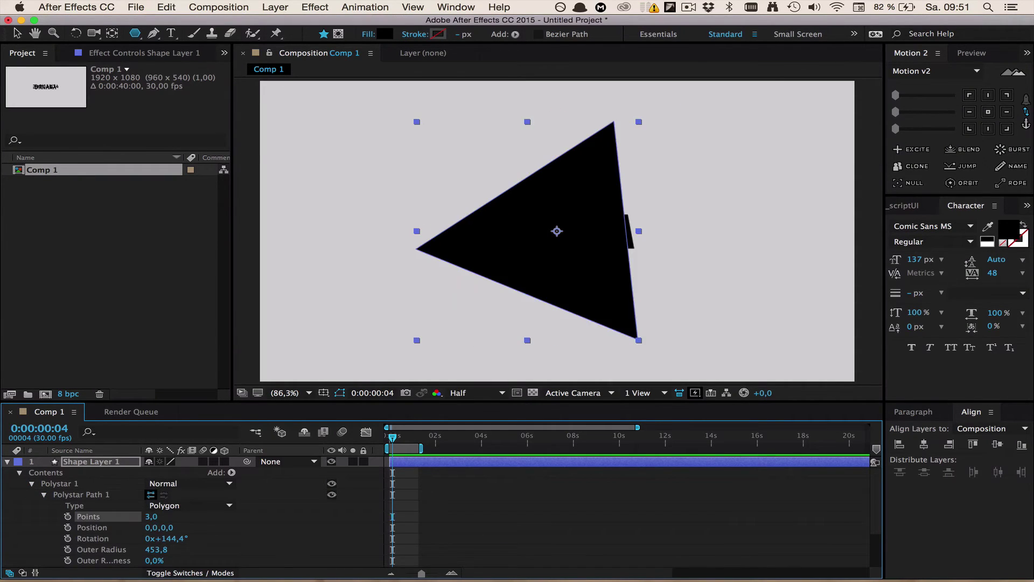
Step: Set Shape Layer 1's Rotation to -24° so that the triangle points upward
{"action": "key", "text": "r"}
{"action": "left_click_drag", "start_coordinate": [155, 472], "coordinate": [149, 473]}
{"action": "left_click", "coordinate": [192, 518]}
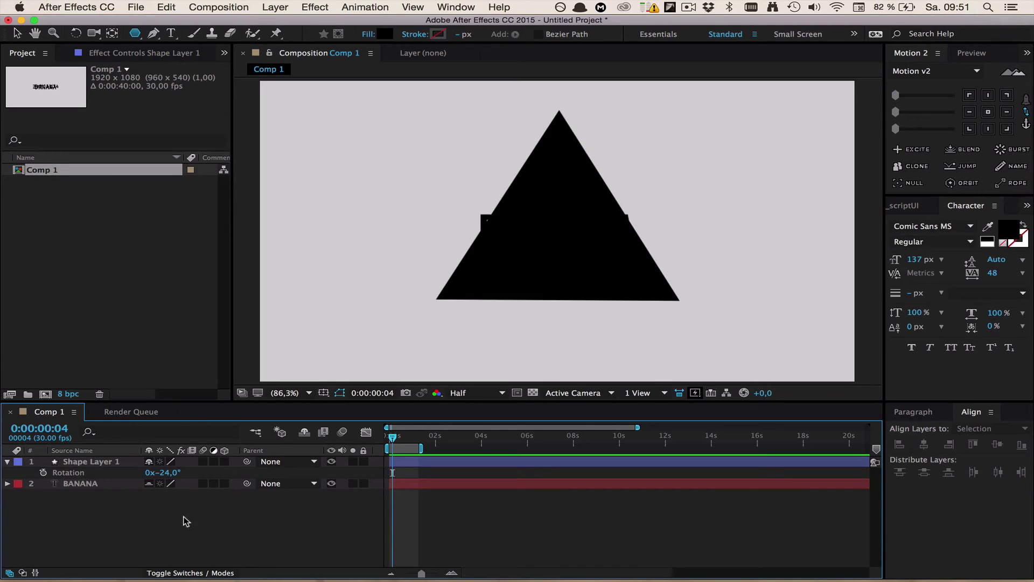
Step: Try to center the triangle horizontally in the composition with Align, and undo it
{"action": "left_click", "coordinate": [86, 461]}
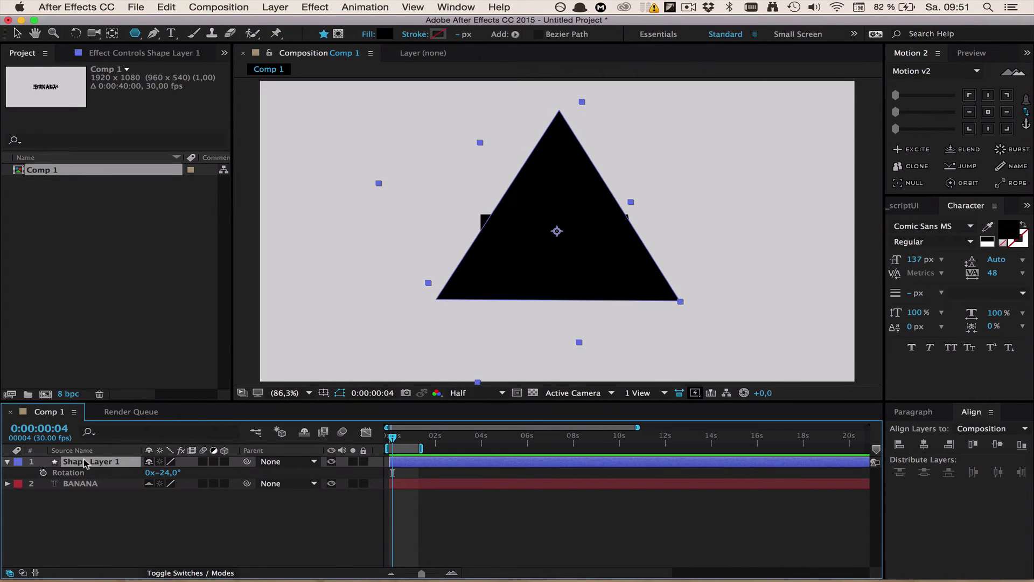
{"action": "left_click", "coordinate": [924, 445]}
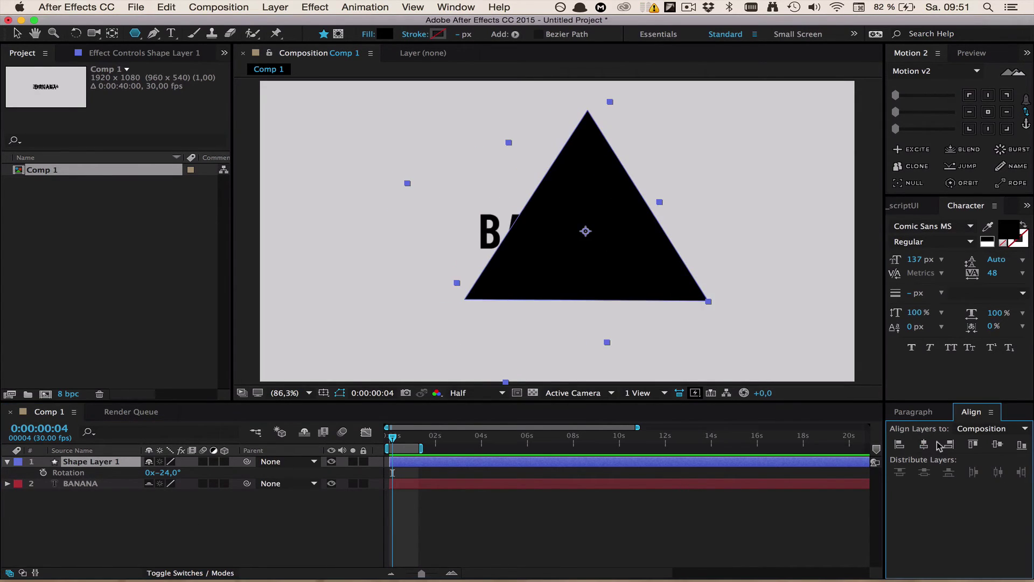
{"action": "left_click", "coordinate": [792, 465]}
{"action": "key", "text": "super+z"}
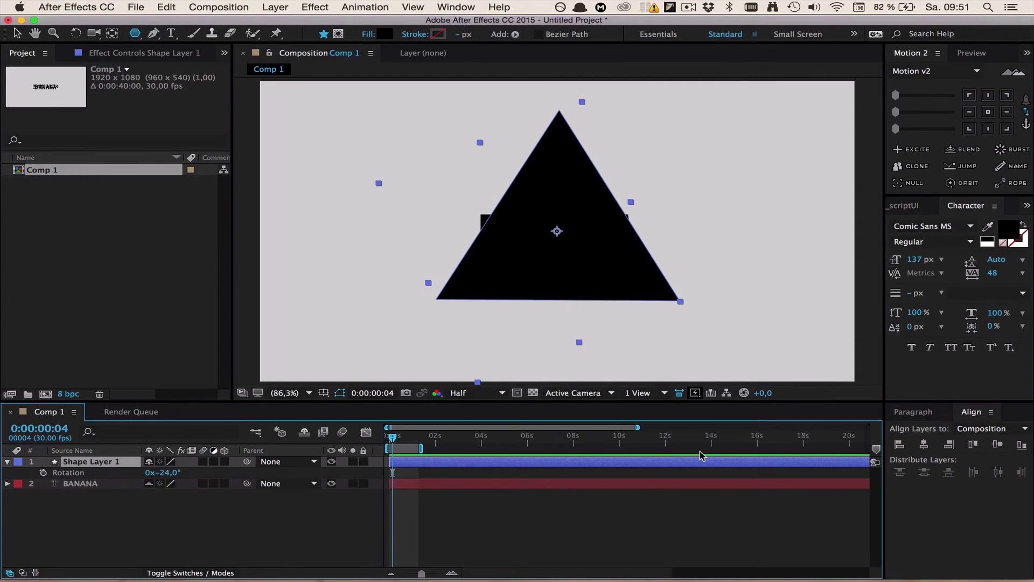
Step: Move the triangle slightly to the left over the BANANA text using the Selection tool
{"action": "left_click", "coordinate": [553, 504]}
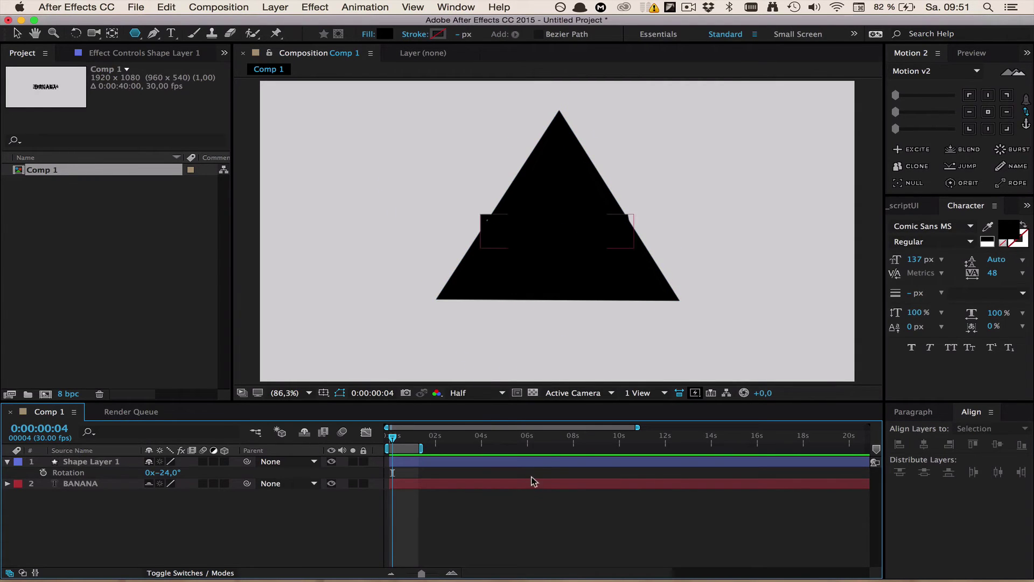
{"action": "left_click", "coordinate": [18, 34]}
{"action": "left_click_drag", "start_coordinate": [557, 273], "coordinate": [550, 273]}
{"action": "left_click", "coordinate": [538, 534]}
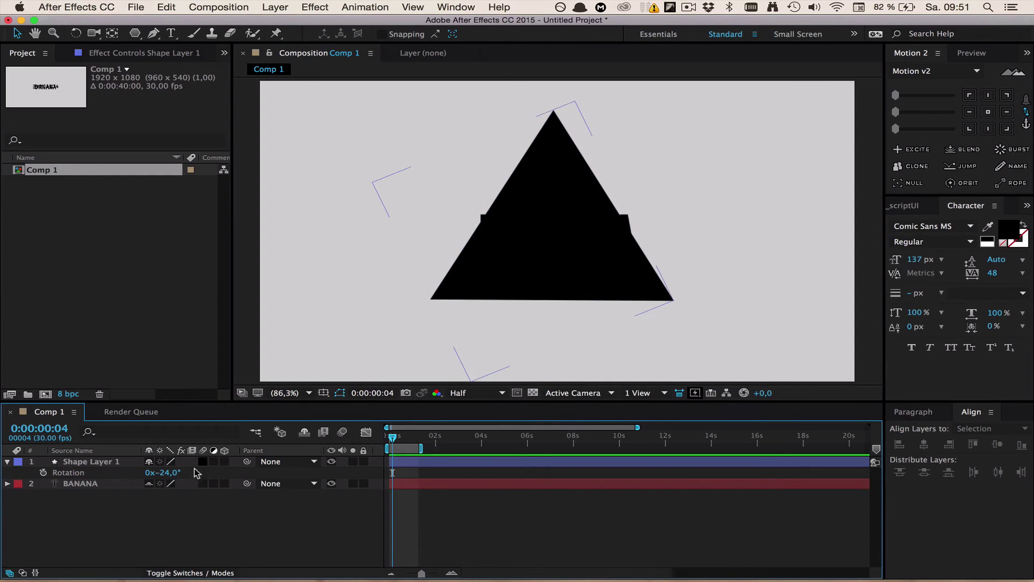
Step: Convert the triangle's Polystar Path 1 to a Bezier path and select its Path property
{"action": "right_click", "coordinate": [51, 461]}
{"action": "left_click", "coordinate": [48, 462]}
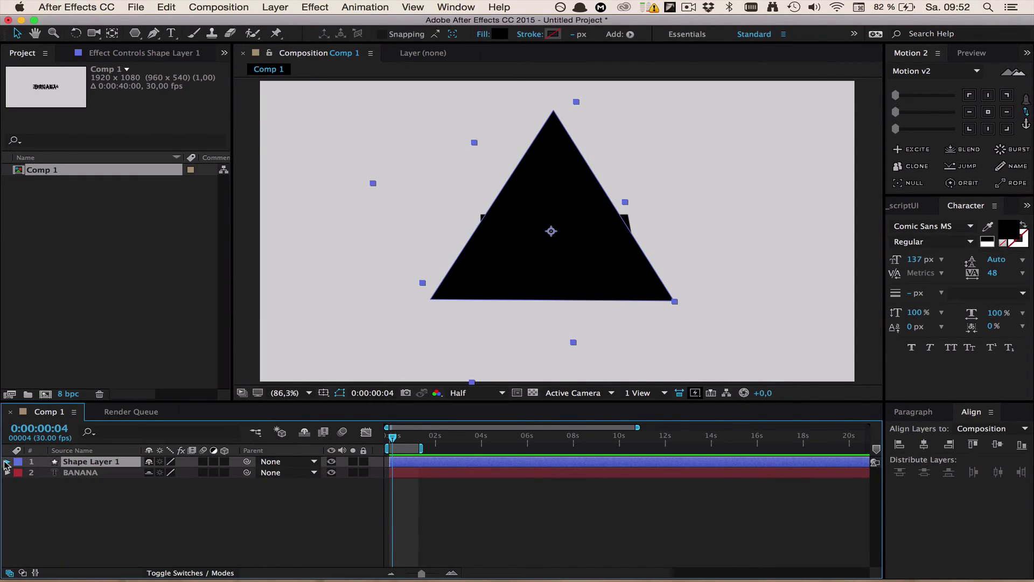
{"action": "left_click", "coordinate": [7, 462]}
{"action": "left_click", "coordinate": [18, 484]}
{"action": "left_click", "coordinate": [19, 473]}
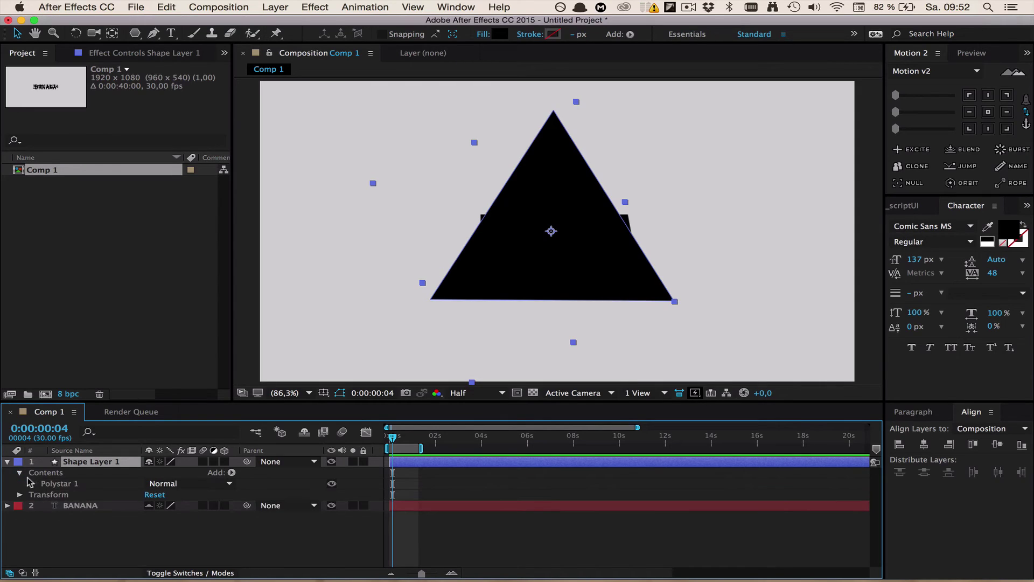
{"action": "left_click", "coordinate": [31, 483]}
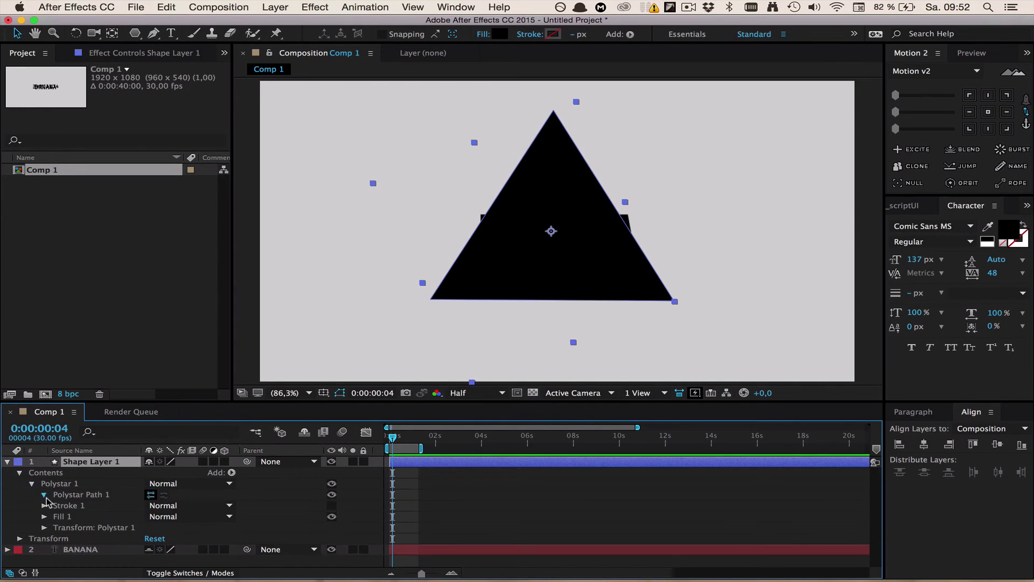
{"action": "left_click", "coordinate": [44, 495]}
{"action": "right_click", "coordinate": [80, 497]}
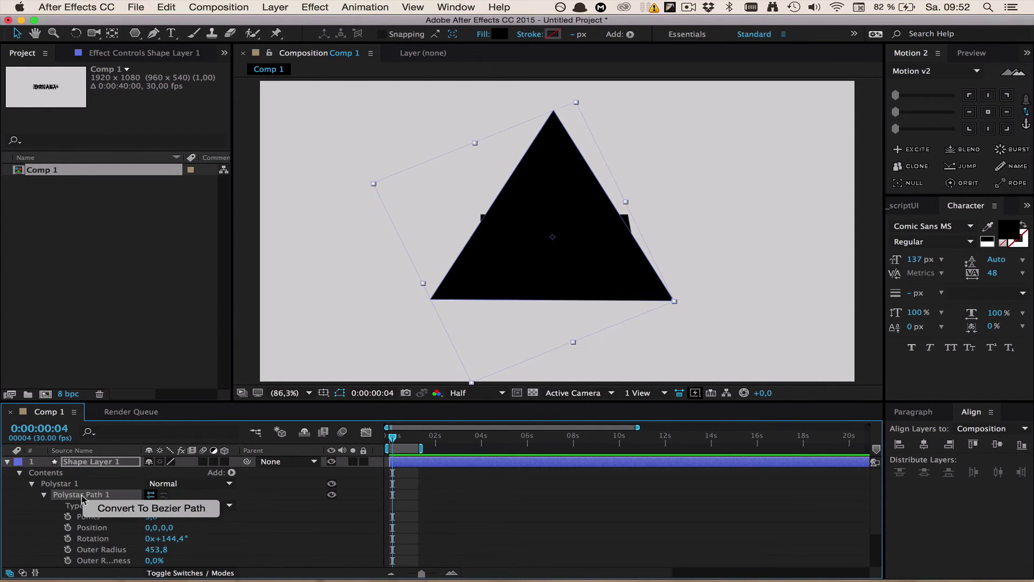
{"action": "left_click", "coordinate": [119, 510]}
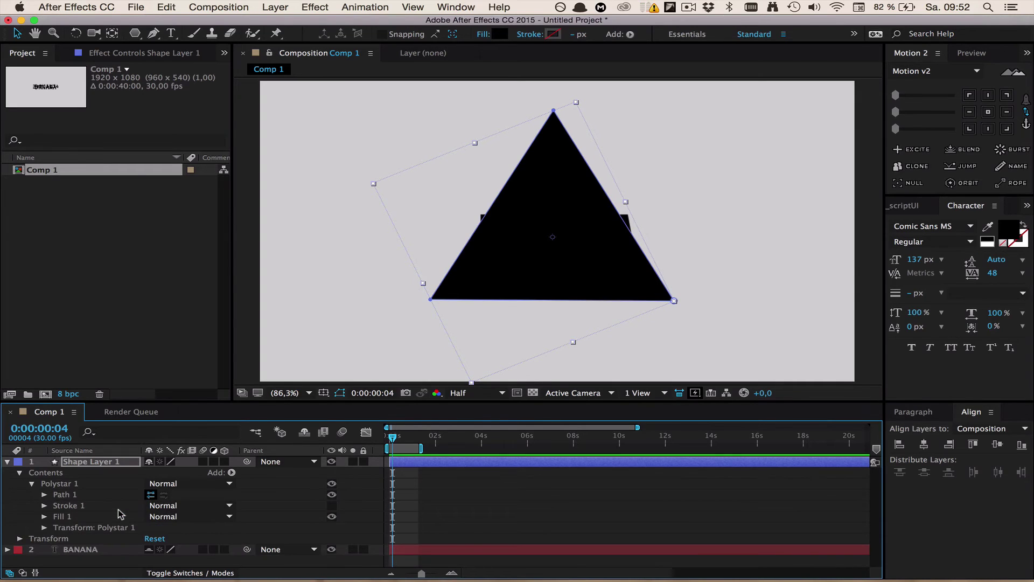
{"action": "left_click", "coordinate": [45, 496]}
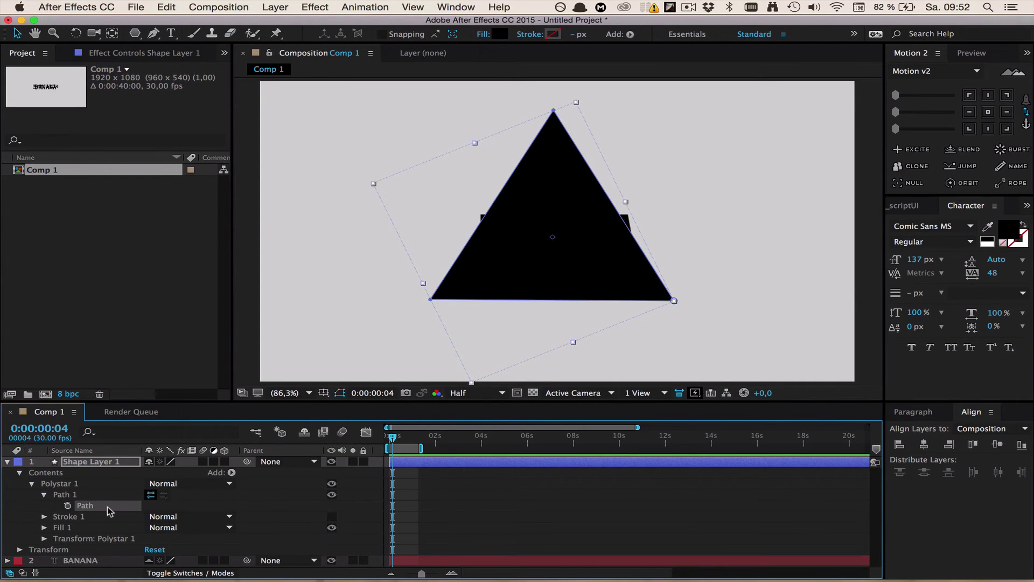
{"action": "left_click", "coordinate": [97, 509]}
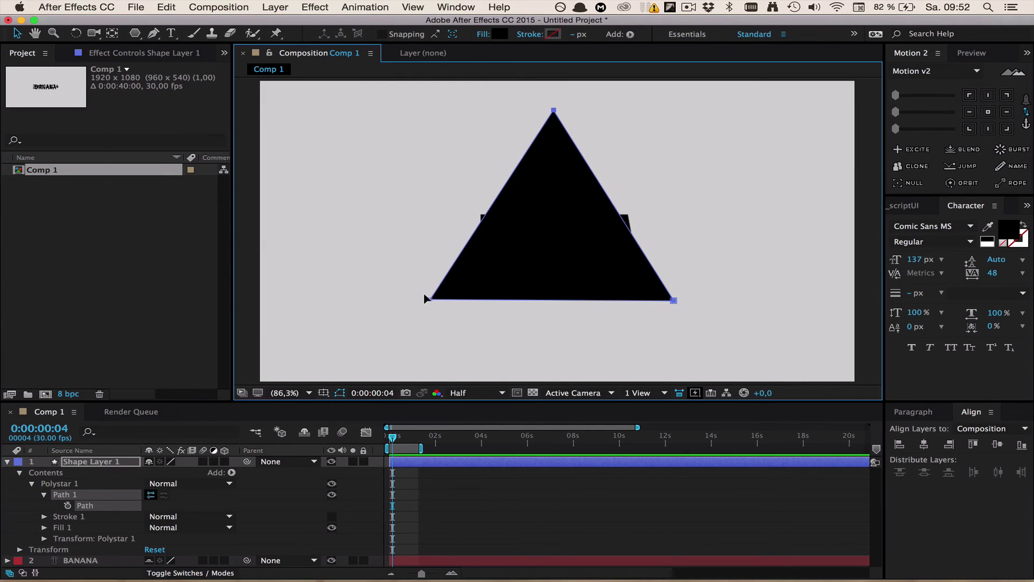
Step: Try reshaping the triangle by pulling its lower-left corner point up and outward, and undo the change
{"action": "left_click_drag", "start_coordinate": [428, 298], "coordinate": [351, 225]}
{"action": "key", "text": "super+z"}
Step: Add a Path keyframe to the triangle at 0:00:00:04, collapse Shape Layer 1 and hide it
{"action": "left_click", "coordinate": [69, 505]}
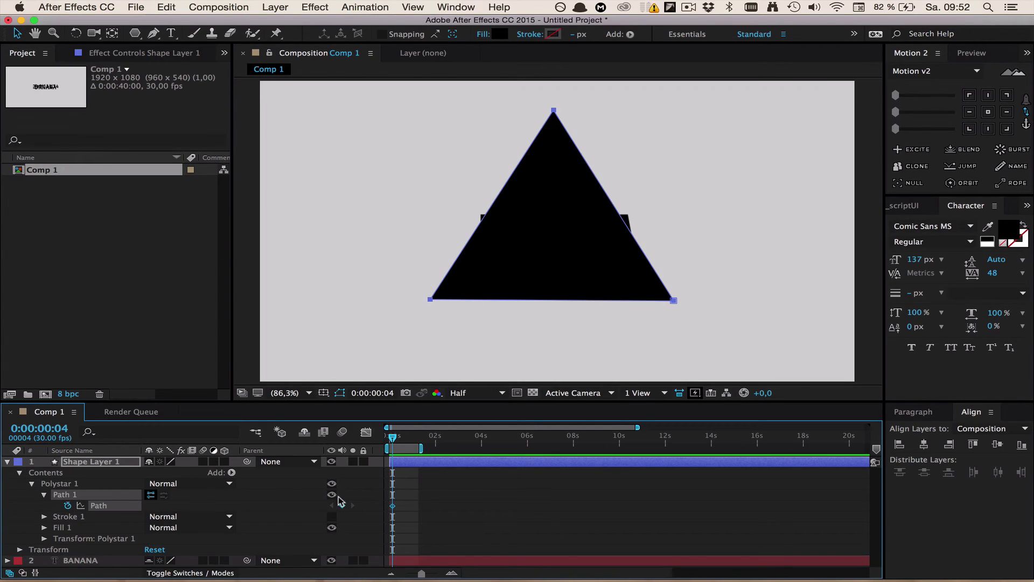
{"action": "left_click", "coordinate": [7, 461]}
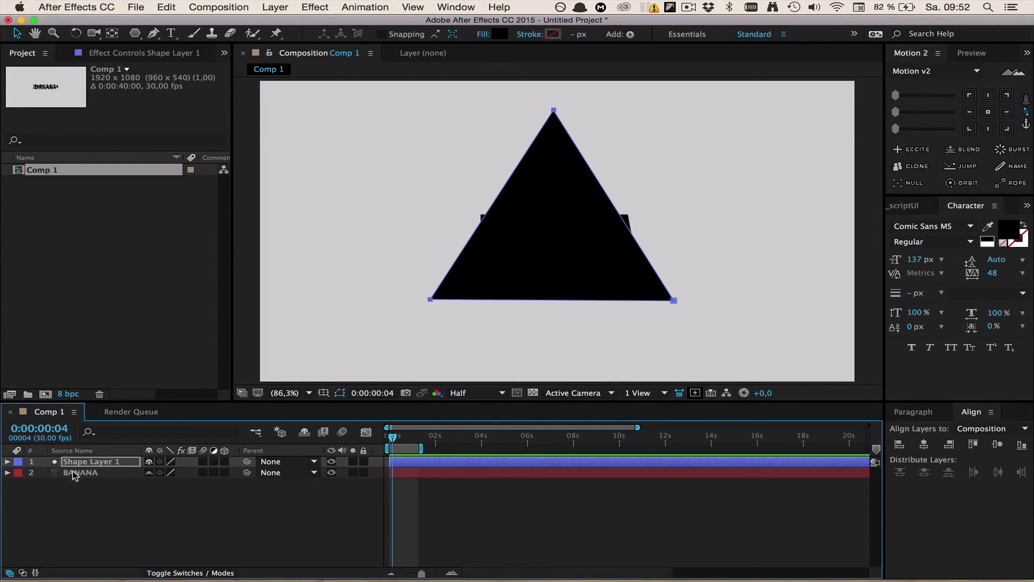
{"action": "left_click", "coordinate": [331, 462]}
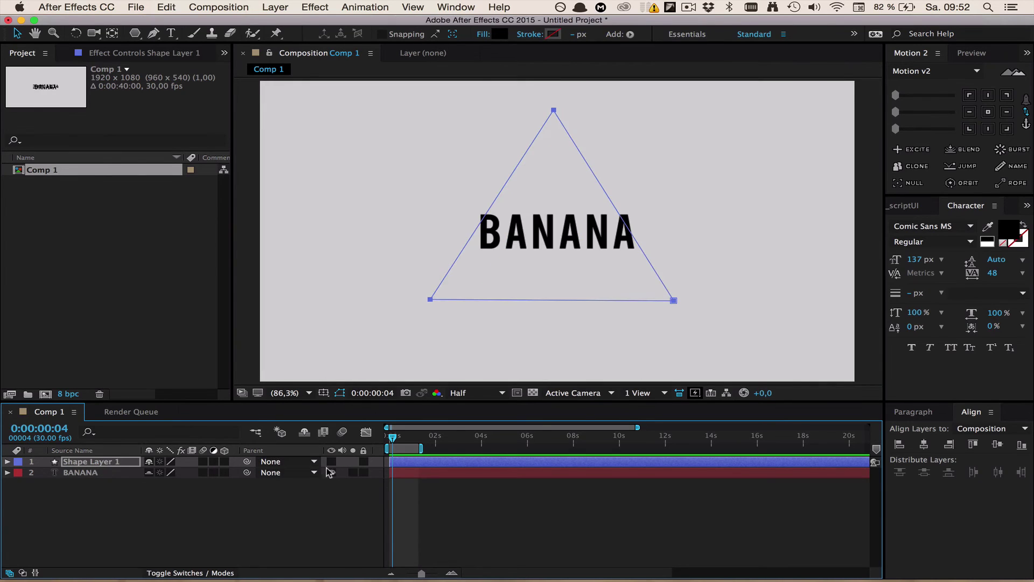
Step: Create shape outlines from the BANANA text layer
{"action": "left_click", "coordinate": [122, 473]}
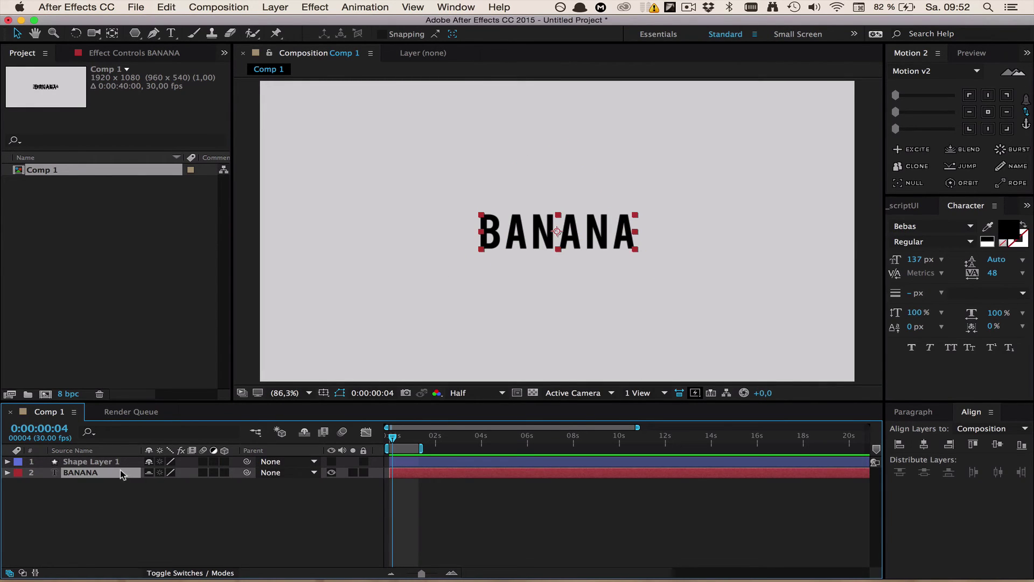
{"action": "right_click", "coordinate": [92, 486]}
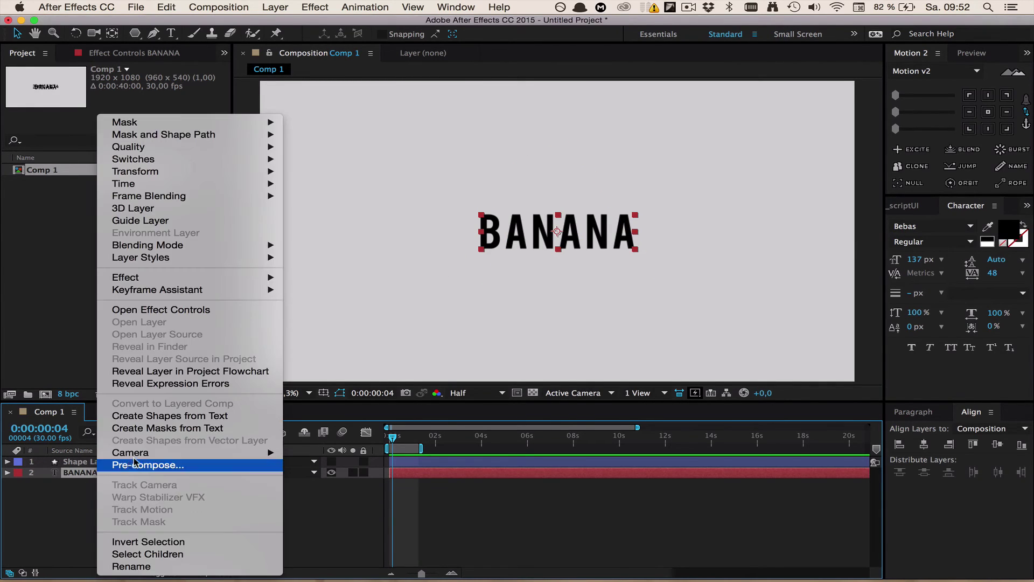
{"action": "left_click", "coordinate": [151, 416]}
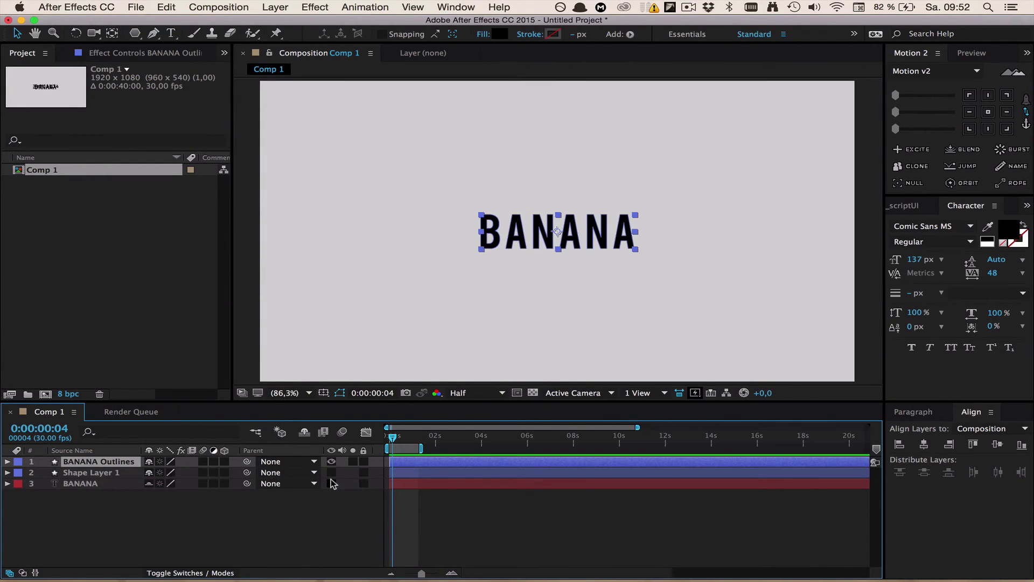
Step: Filter the timeline for "path" and select the Path property of every letter shape in BANANA Outlines
{"action": "left_click", "coordinate": [156, 432]}
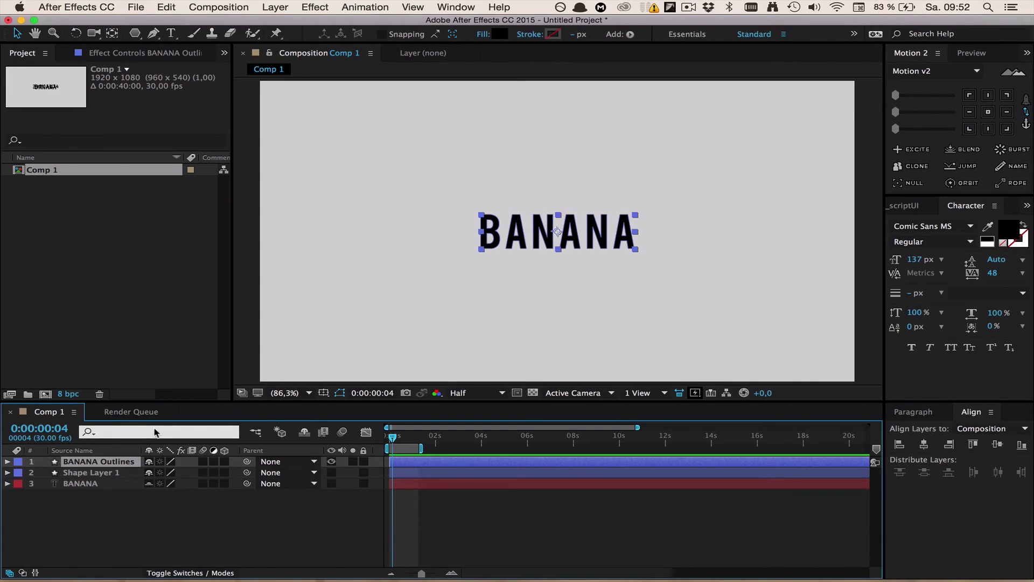
{"action": "type", "text": "path"}
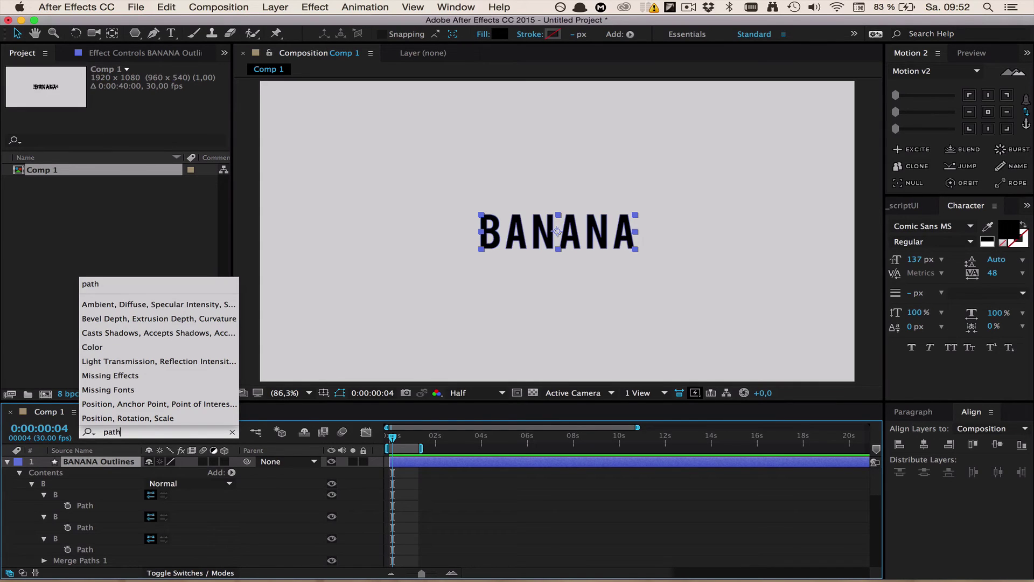
{"action": "left_click", "coordinate": [123, 283]}
{"action": "left_click", "coordinate": [84, 507]}
{"action": "left_click", "coordinate": [87, 527], "text": "super"}
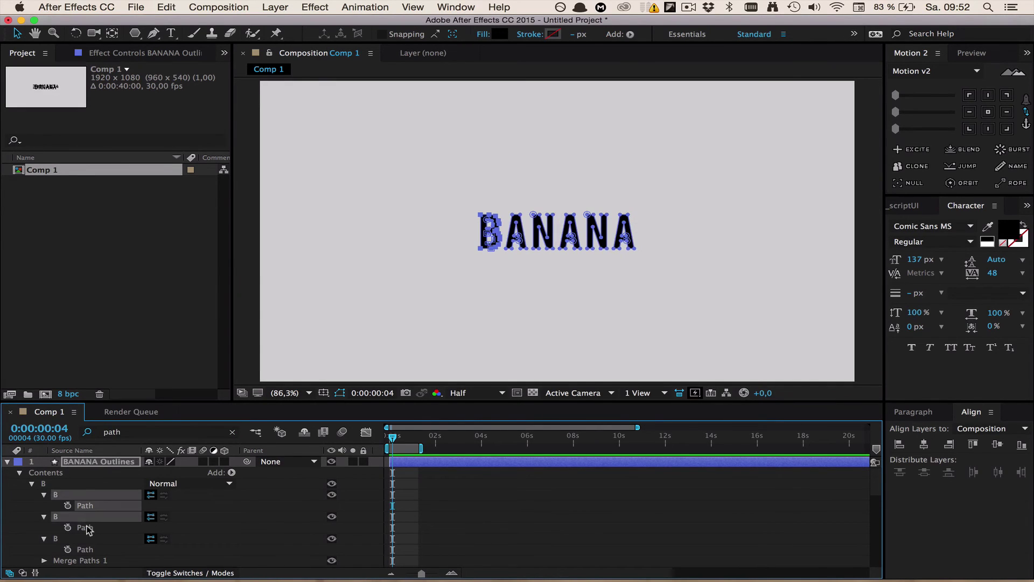
{"action": "scroll", "coordinate": [90, 534], "scroll_direction": "down", "scroll_amount": 1}
{"action": "left_click", "coordinate": [89, 538], "text": "super"}
{"action": "scroll", "coordinate": [90, 536], "scroll_direction": "down", "scroll_amount": 3}
{"action": "left_click", "coordinate": [89, 529], "text": "super"}
{"action": "left_click", "coordinate": [89, 550], "text": "super"}
{"action": "scroll", "coordinate": [90, 539], "scroll_direction": "down", "scroll_amount": 4}
{"action": "left_click", "coordinate": [88, 518], "text": "super"}
{"action": "left_click", "coordinate": [88, 548], "text": "super"}
{"action": "scroll", "coordinate": [88, 545], "scroll_direction": "down", "scroll_amount": 3}
{"action": "left_click", "coordinate": [88, 527], "text": "super"}
{"action": "left_click", "coordinate": [91, 550], "text": "super"}
{"action": "scroll", "coordinate": [92, 546], "scroll_direction": "down", "scroll_amount": 1}
{"action": "scroll", "coordinate": [101, 488], "scroll_direction": "up", "scroll_amount": 10}
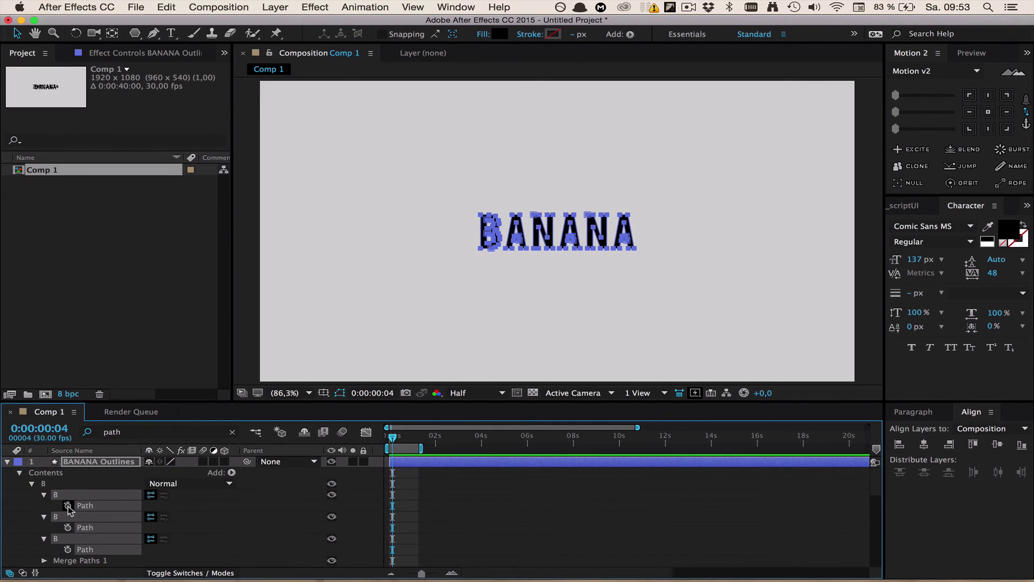
Step: Keyframe all letter paths at 0:00:00:04 and paste the copied triangle path into them at 0:00:00:26
{"action": "left_click", "coordinate": [68, 506]}
{"action": "left_click_drag", "start_coordinate": [397, 439], "coordinate": [413, 439]}
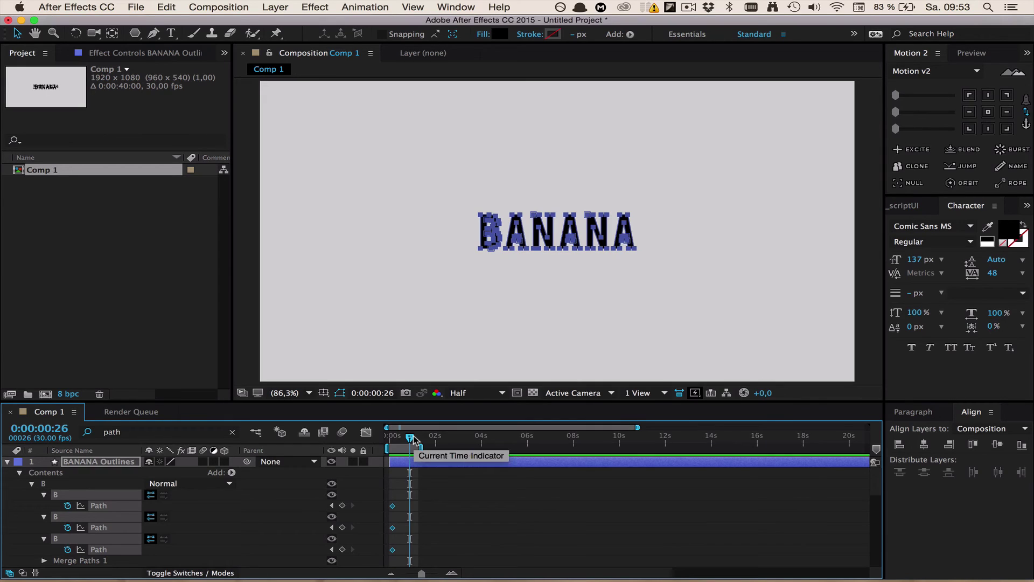
{"action": "key", "text": "cmd+v"}
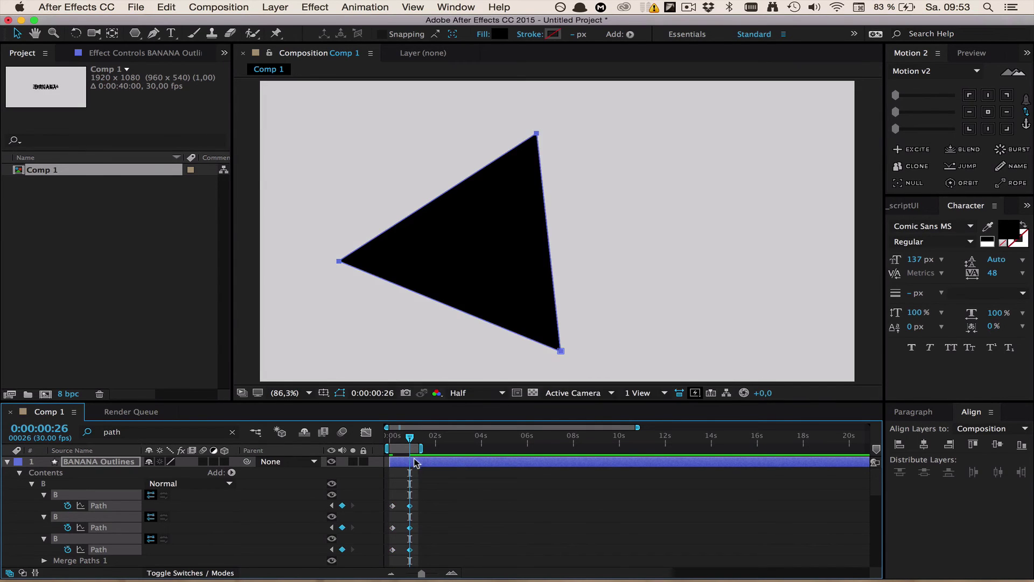
{"action": "mouse_move", "coordinate": [411, 441]}
{"action": "left_mouse_down"}
{"action": "mouse_move", "coordinate": [391, 438]}
{"action": "mouse_move", "coordinate": [412, 441]}
{"action": "left_mouse_up"}
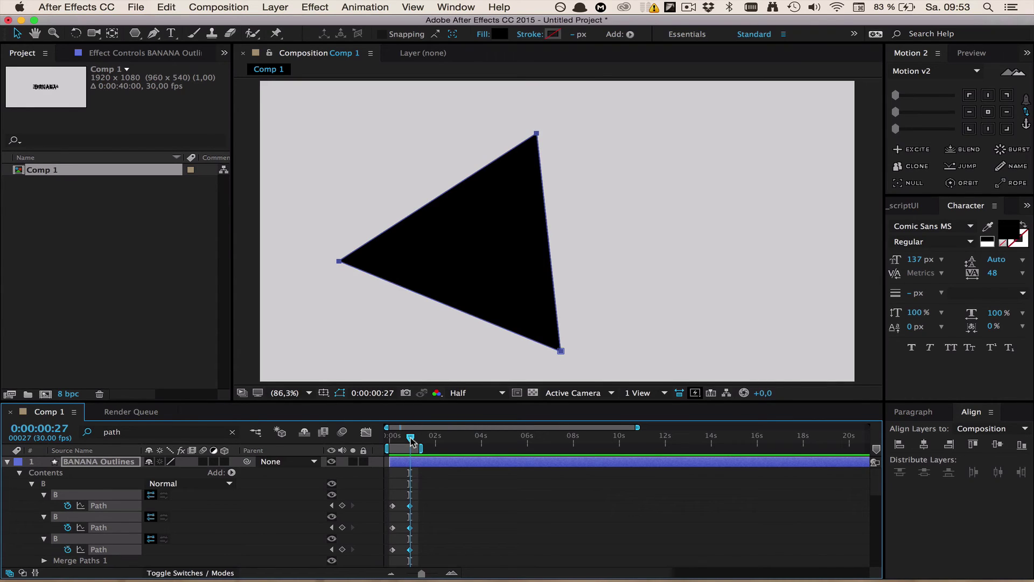
{"action": "left_click", "coordinate": [420, 475]}
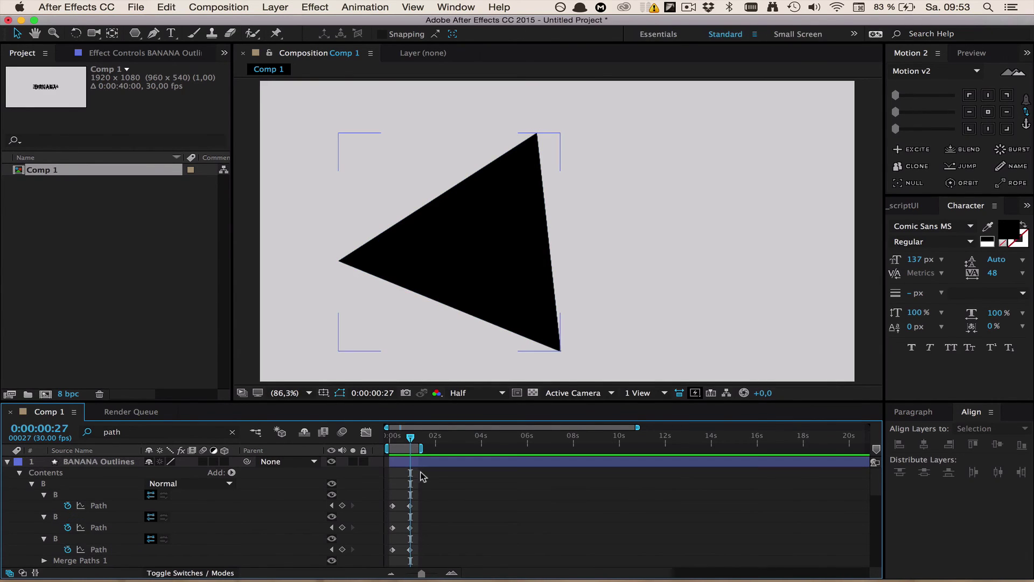
{"action": "mouse_move", "coordinate": [381, 580]}
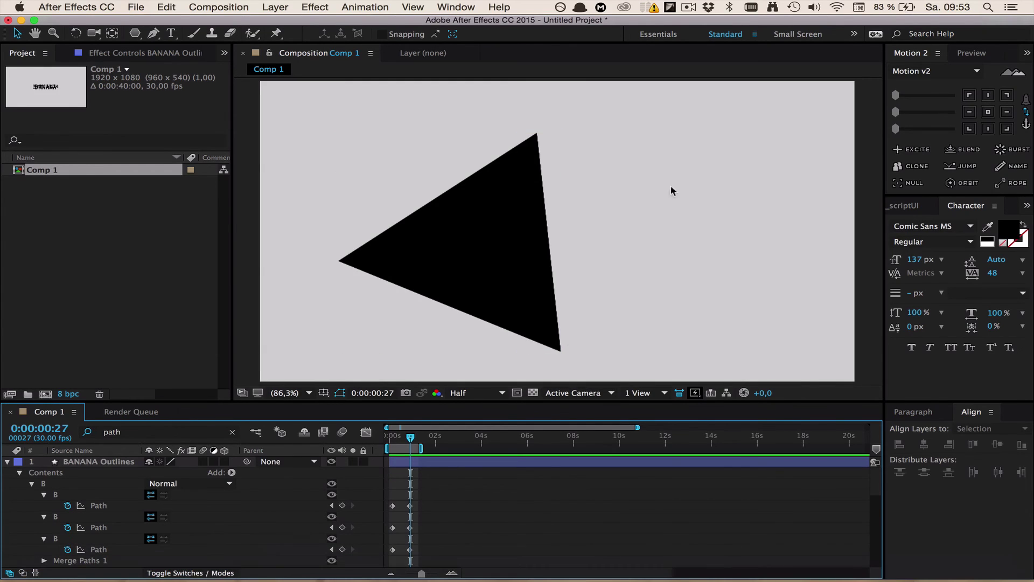
{"action": "left_click", "coordinate": [687, 7]}
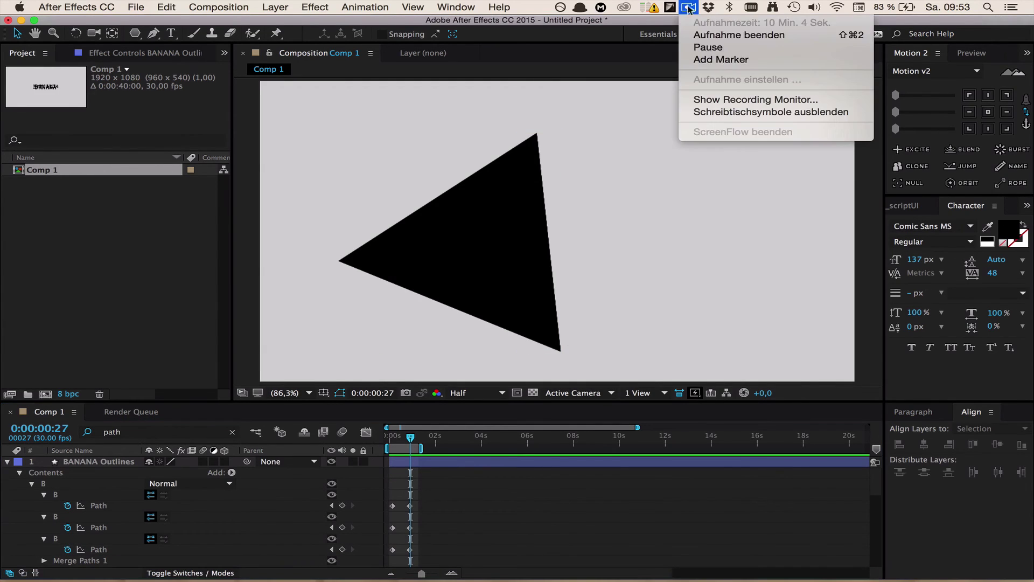
{"action": "left_click", "coordinate": [709, 47]}
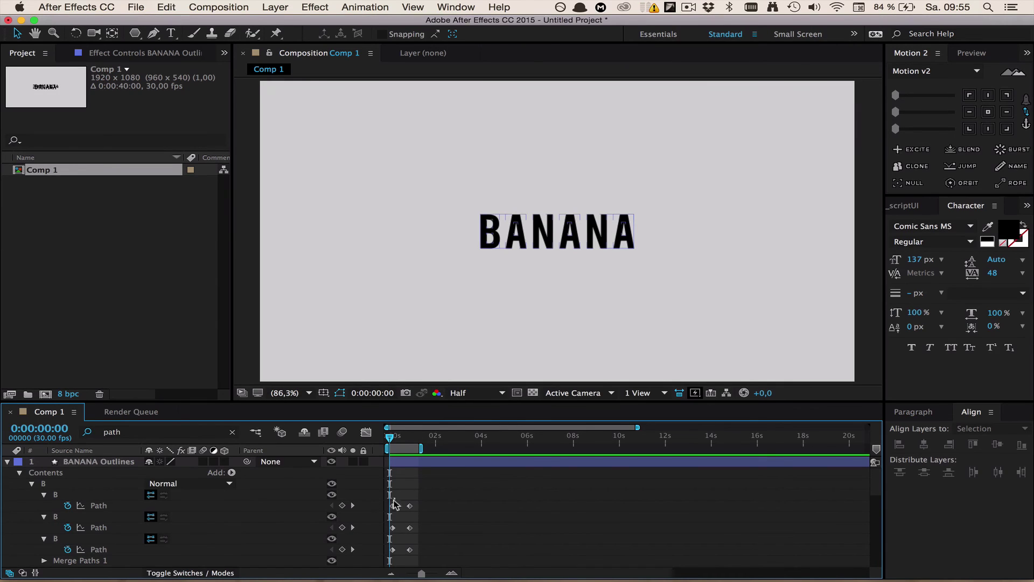
Step: Shift the first keyframes of all BANANA Outlines letter paths to the start of the composition
{"action": "left_click_drag", "start_coordinate": [393, 504], "coordinate": [381, 570]}
{"action": "left_click_drag", "start_coordinate": [393, 528], "coordinate": [390, 527]}
{"action": "left_click", "coordinate": [398, 503]}
Step: End the composition's work area at 0:00:01:00, just past the triangle keyframes
{"action": "left_click_drag", "start_coordinate": [393, 439], "coordinate": [413, 444]}
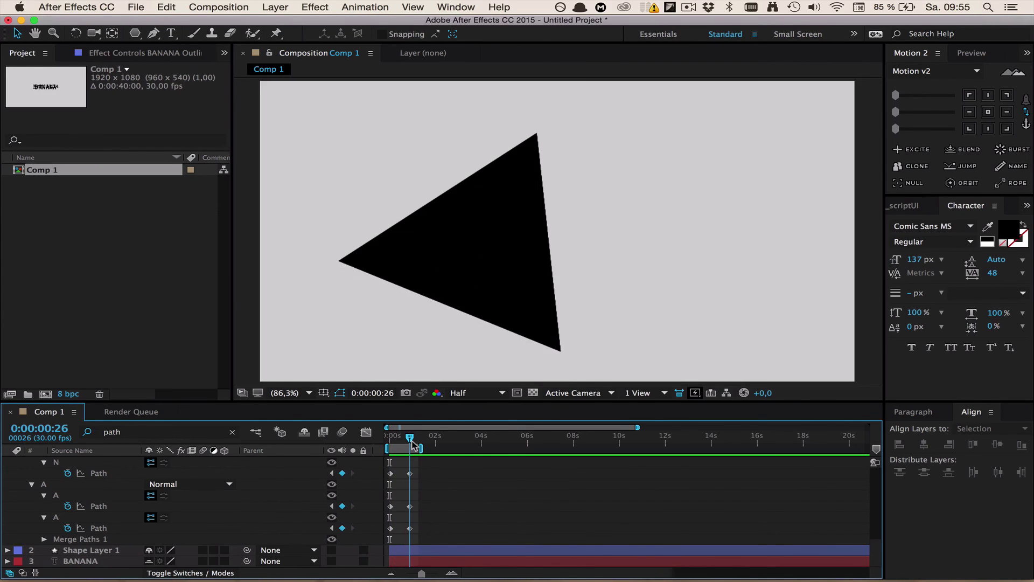
{"action": "scroll", "coordinate": [425, 467], "scroll_direction": "up", "scroll_amount": 10}
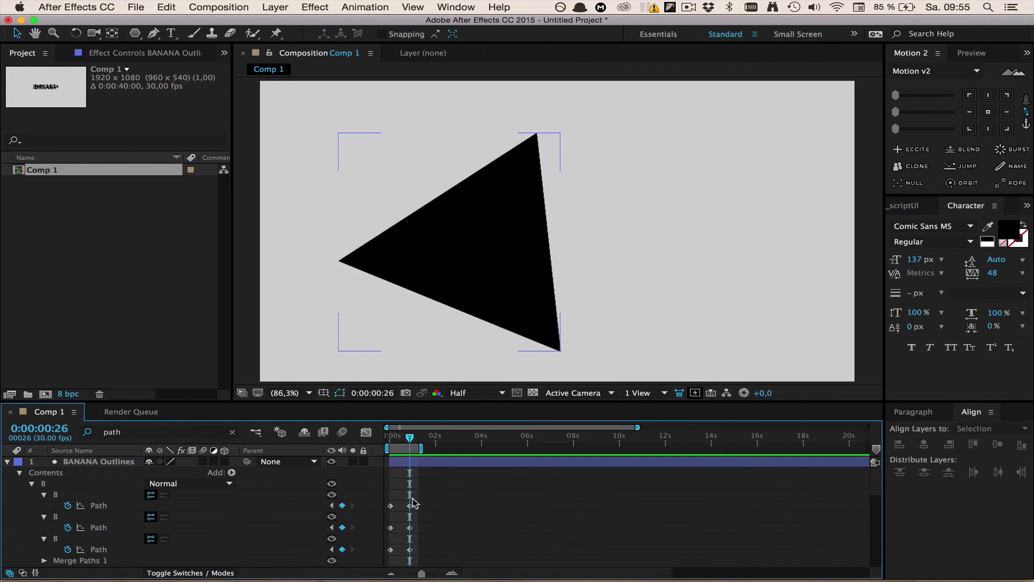
{"action": "left_click", "coordinate": [429, 469]}
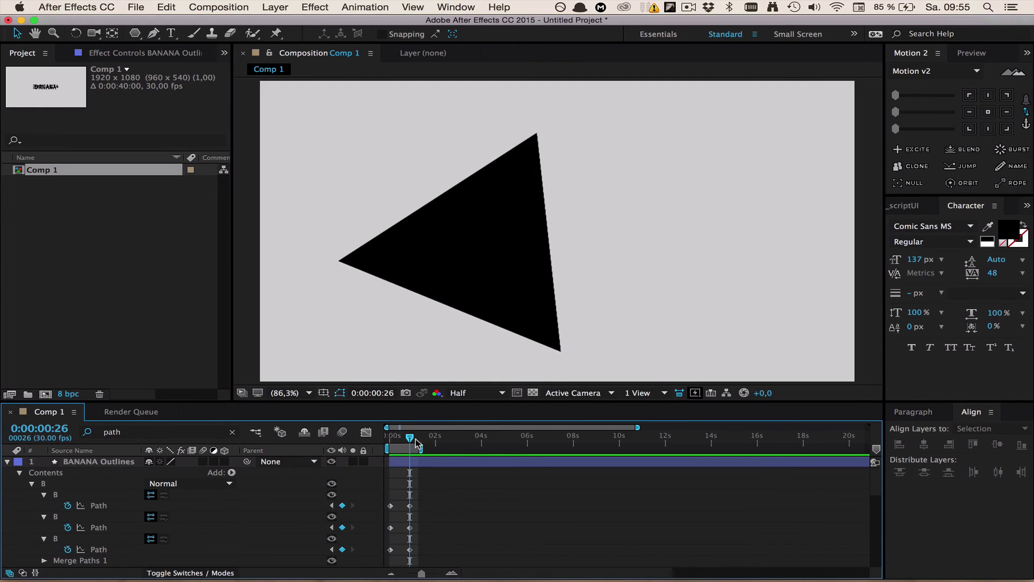
{"action": "left_click_drag", "start_coordinate": [410, 440], "coordinate": [414, 441]}
{"action": "key", "text": "n"}
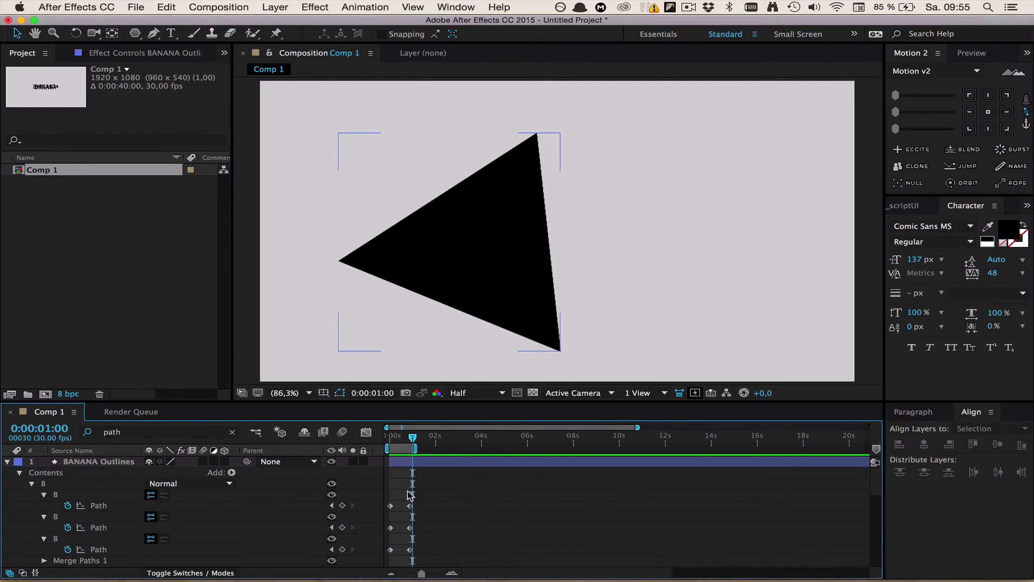
Step: Add Position keyframes to BANANA Outlines at 0:00:00:26 and 0:00:00:00, and return to 0:00:00:26
{"action": "left_click", "coordinate": [412, 465]}
{"action": "key", "text": "p"}
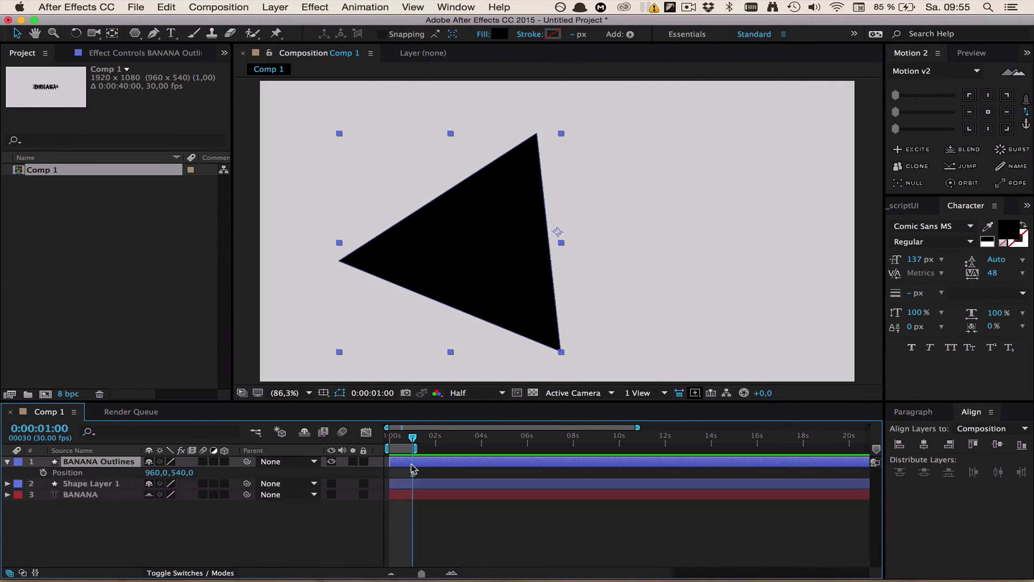
{"action": "key", "text": "u"}
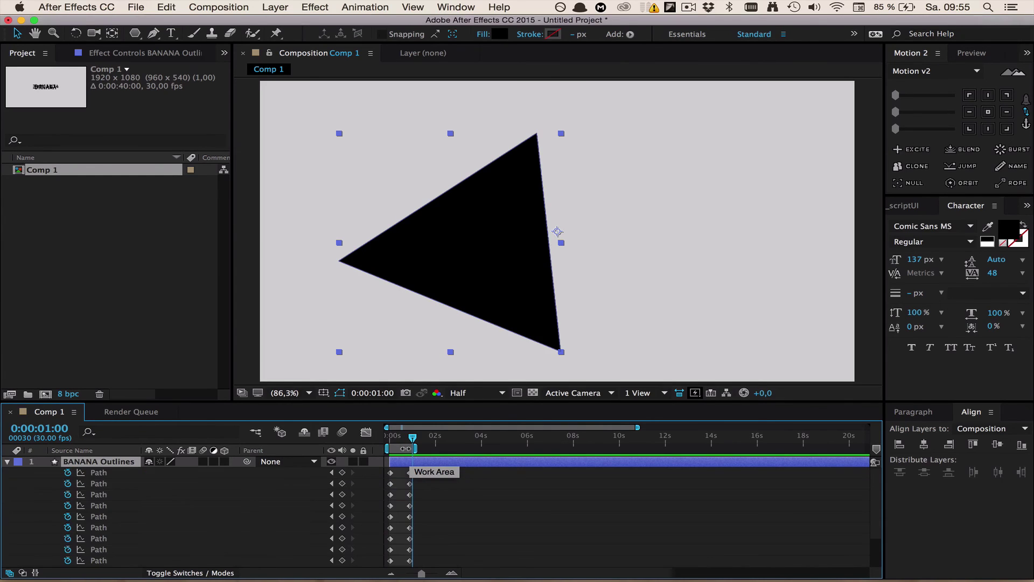
{"action": "left_click_drag", "start_coordinate": [412, 442], "coordinate": [410, 442]}
{"action": "key", "text": "super+Down"}
{"action": "key", "text": "super+Up"}
{"action": "key", "text": "Page_Down"}
{"action": "key", "text": "p"}
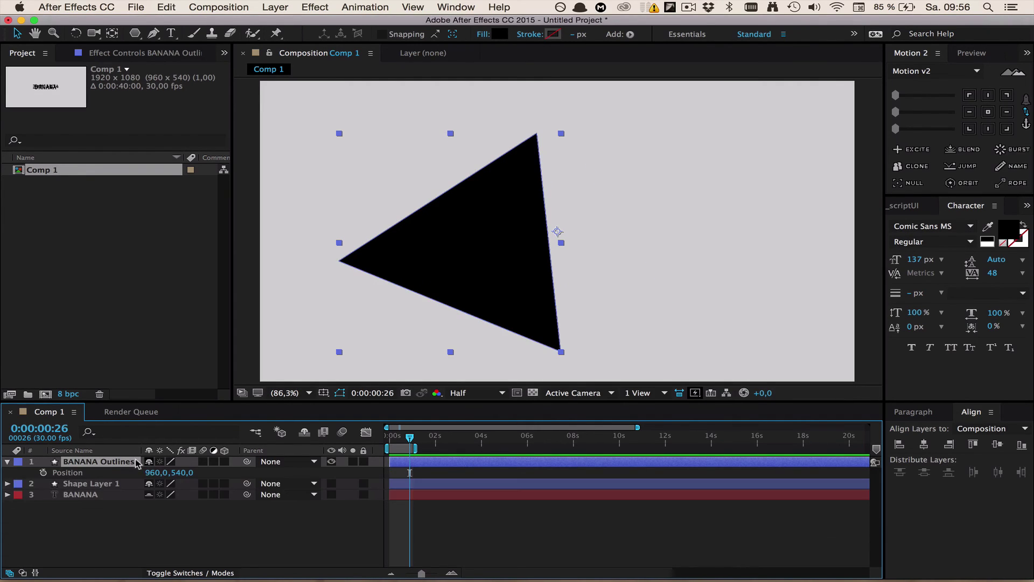
{"action": "left_click", "coordinate": [45, 474]}
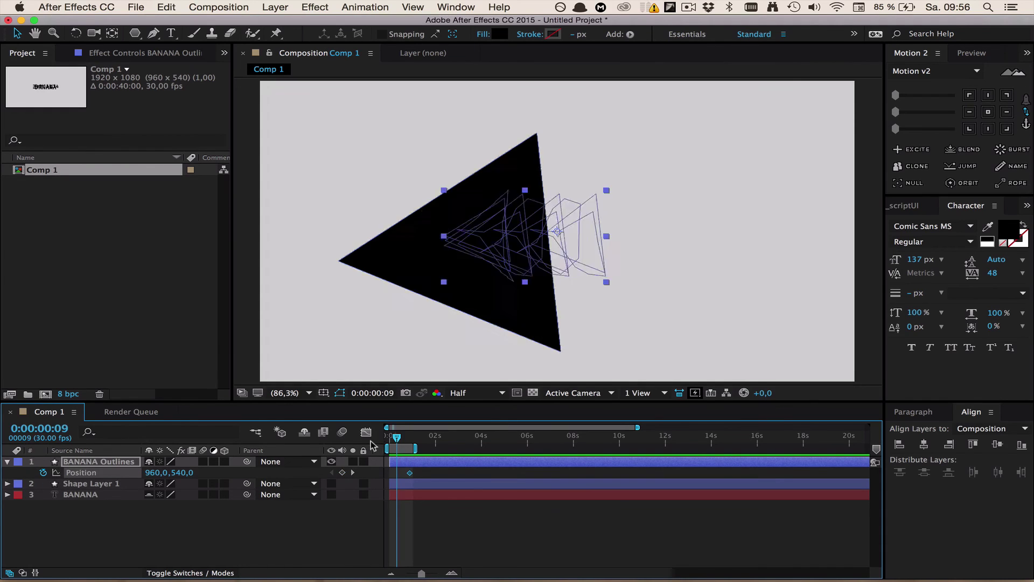
{"action": "key", "text": "Home"}
{"action": "left_click_drag", "start_coordinate": [415, 442], "coordinate": [410, 439]}
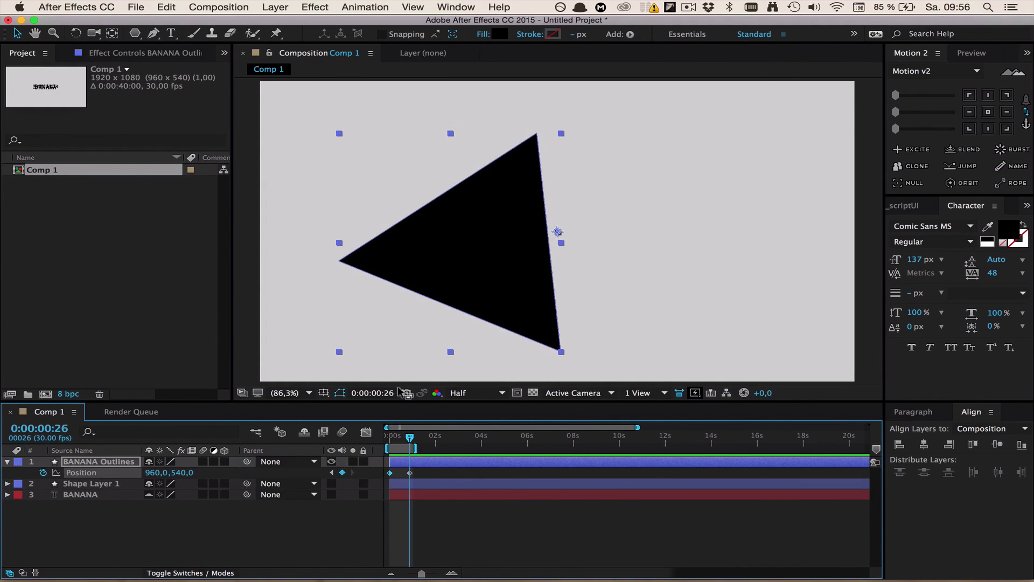
Step: Move the triangle right toward the composition's centre at 0:00:00:26 and preview the morph
{"action": "left_click_drag", "start_coordinate": [456, 251], "coordinate": [524, 249]}
{"action": "left_click", "coordinate": [410, 506]}
{"action": "left_click_drag", "start_coordinate": [411, 437], "coordinate": [376, 438]}
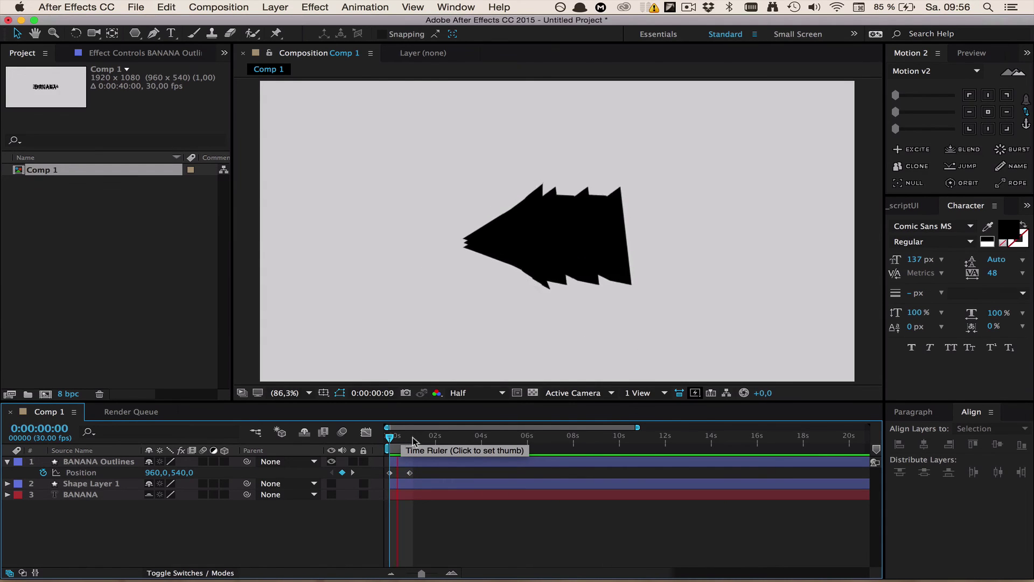
{"action": "left_click", "coordinate": [402, 435]}
Step: Ease all Path and Position keyframes of BANANA Outlines with Motion v2 values of 49 (<), 33 (><) and 81 (>)
{"action": "left_click", "coordinate": [408, 463]}
{"action": "key", "text": "u"}
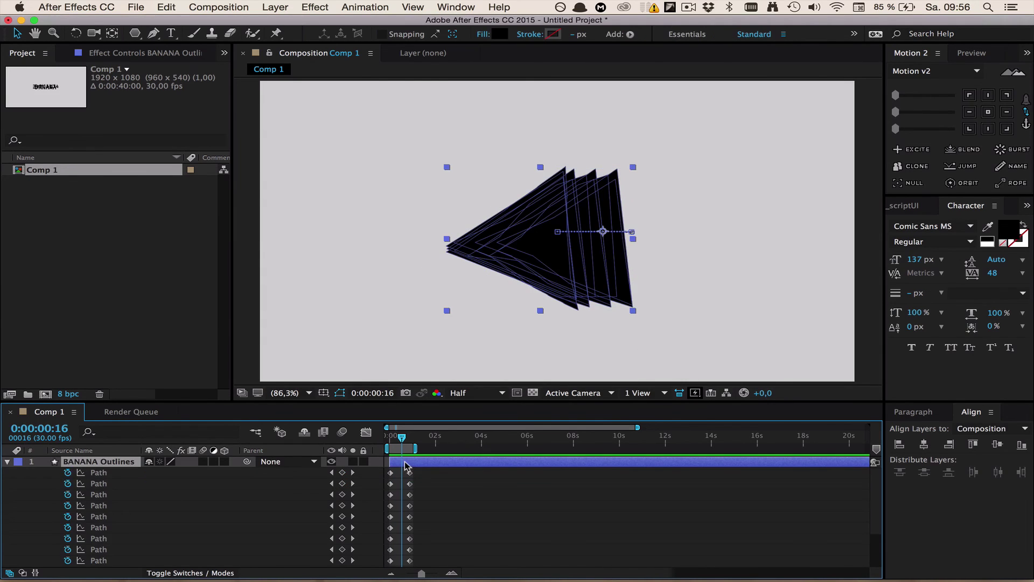
{"action": "left_click_drag", "start_coordinate": [418, 469], "coordinate": [371, 545]}
{"action": "mouse_move", "coordinate": [910, 109]}
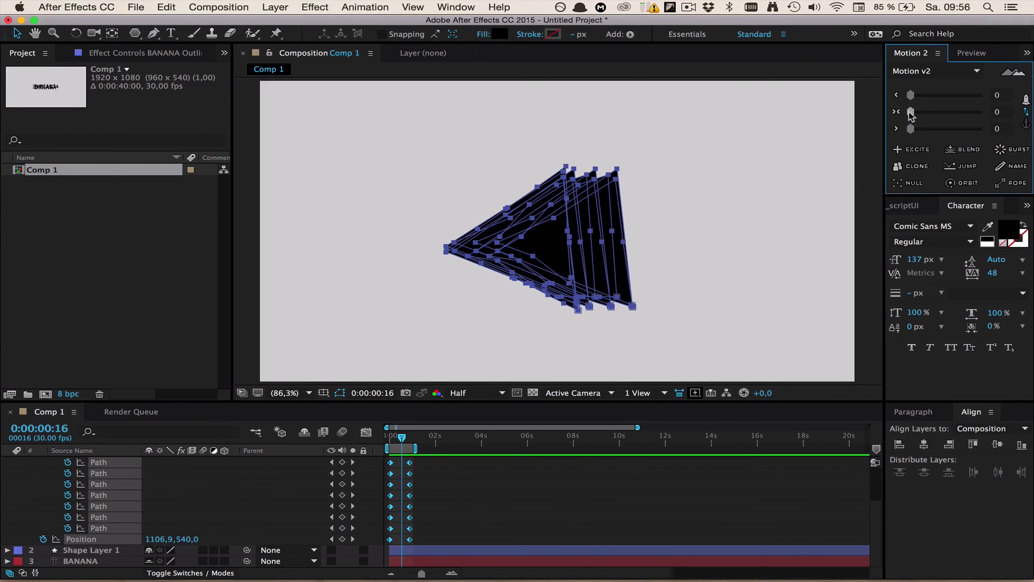
{"action": "left_click_drag", "start_coordinate": [910, 112], "coordinate": [935, 116]}
{"action": "mouse_move", "coordinate": [949, 114]}
{"action": "left_mouse_down"}
{"action": "mouse_move", "coordinate": [934, 112]}
{"action": "mouse_move", "coordinate": [946, 96]}
{"action": "left_mouse_up"}
{"action": "left_click_drag", "start_coordinate": [917, 131], "coordinate": [969, 129]}
Step: Play the eased BANANA-to-triangle morph from the start with all keyframes deselected, and stop playback
{"action": "left_click_drag", "start_coordinate": [393, 438], "coordinate": [380, 440]}
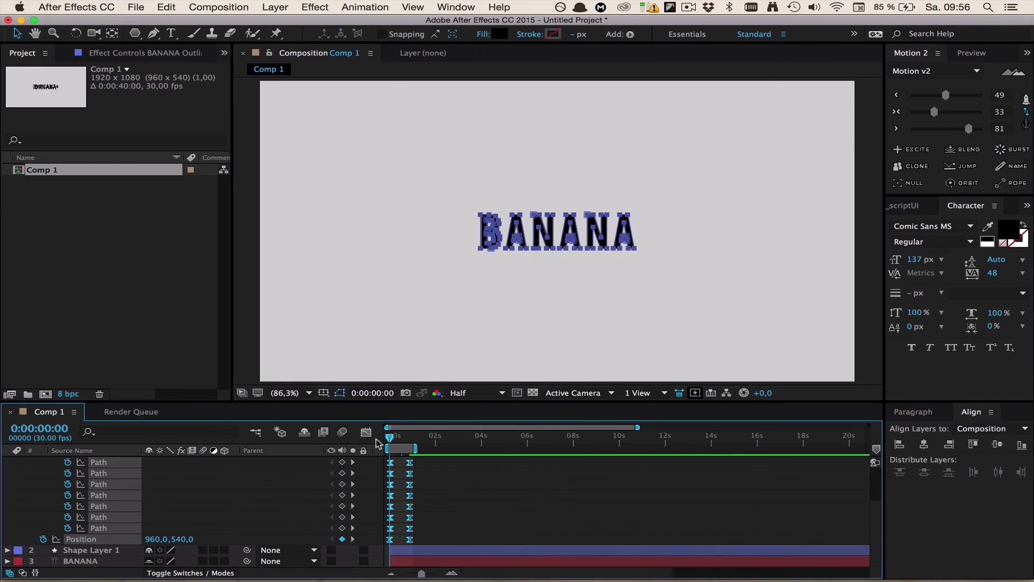
{"action": "left_click", "coordinate": [440, 483]}
{"action": "key", "text": "space"}
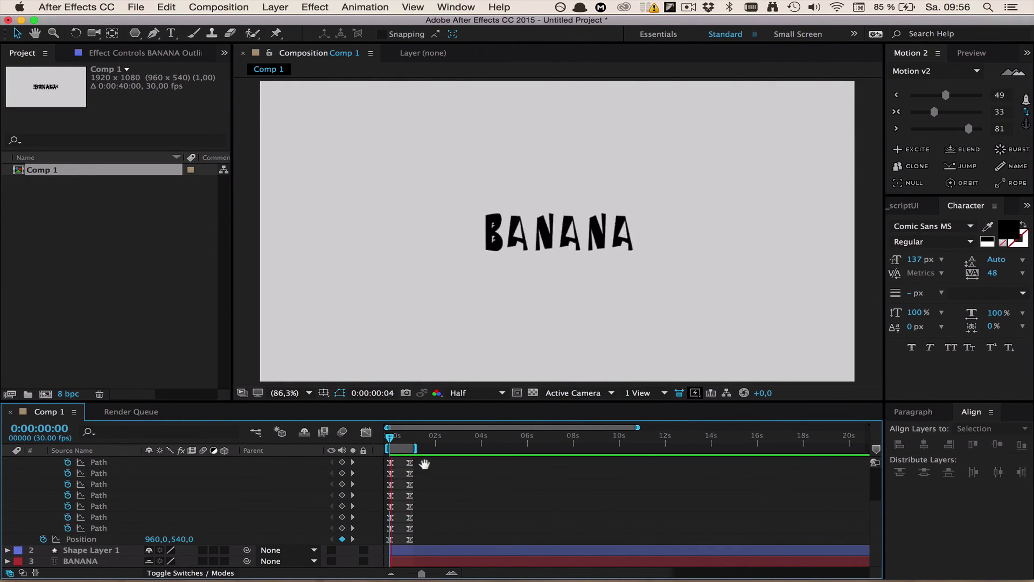
{"action": "key", "text": "space"}
{"action": "scroll", "coordinate": [423, 465], "scroll_direction": "up", "scroll_amount": 3}
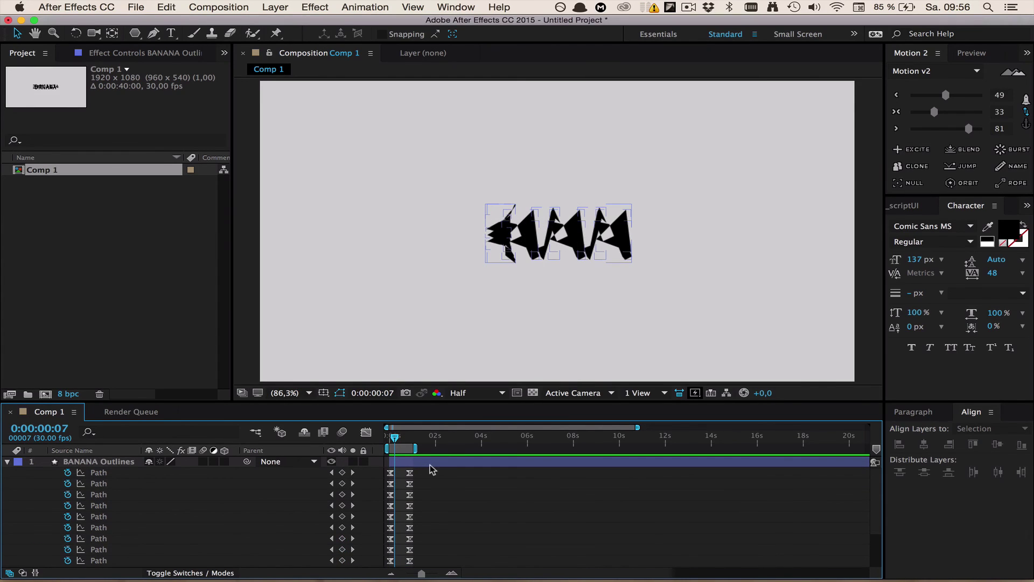